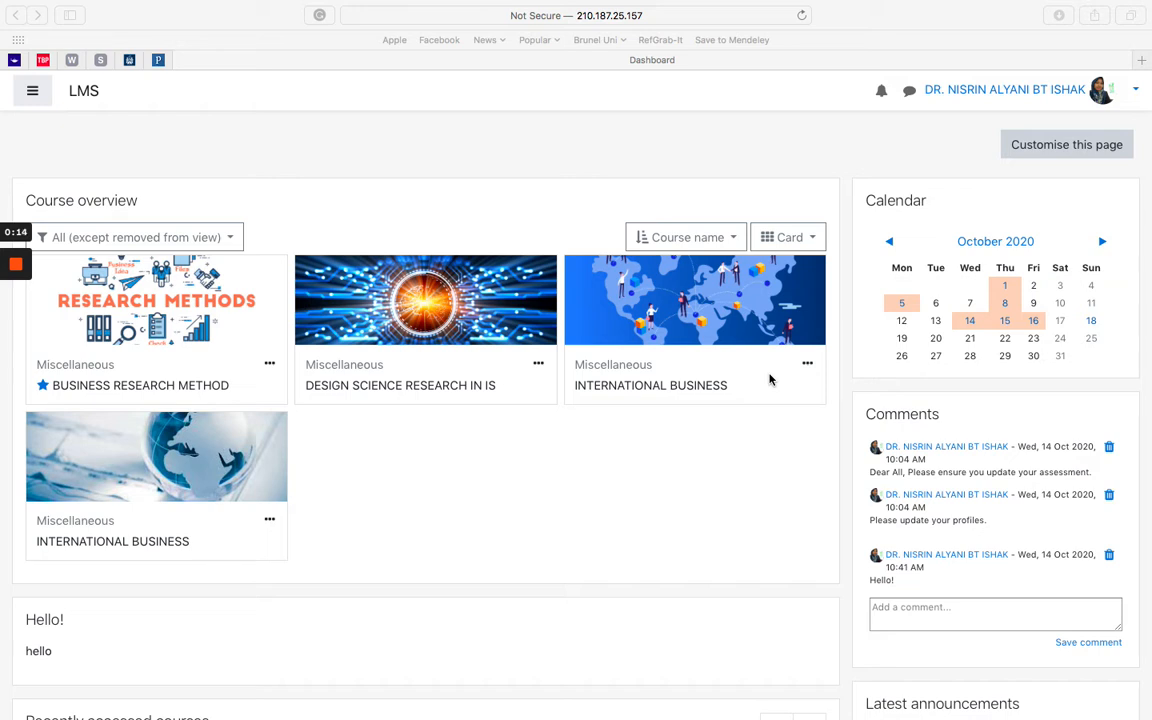
Step: Open the INTERNATIONAL BUSINESS (BUS301) course from its globe image on the Dashboard
left_click(180, 479)
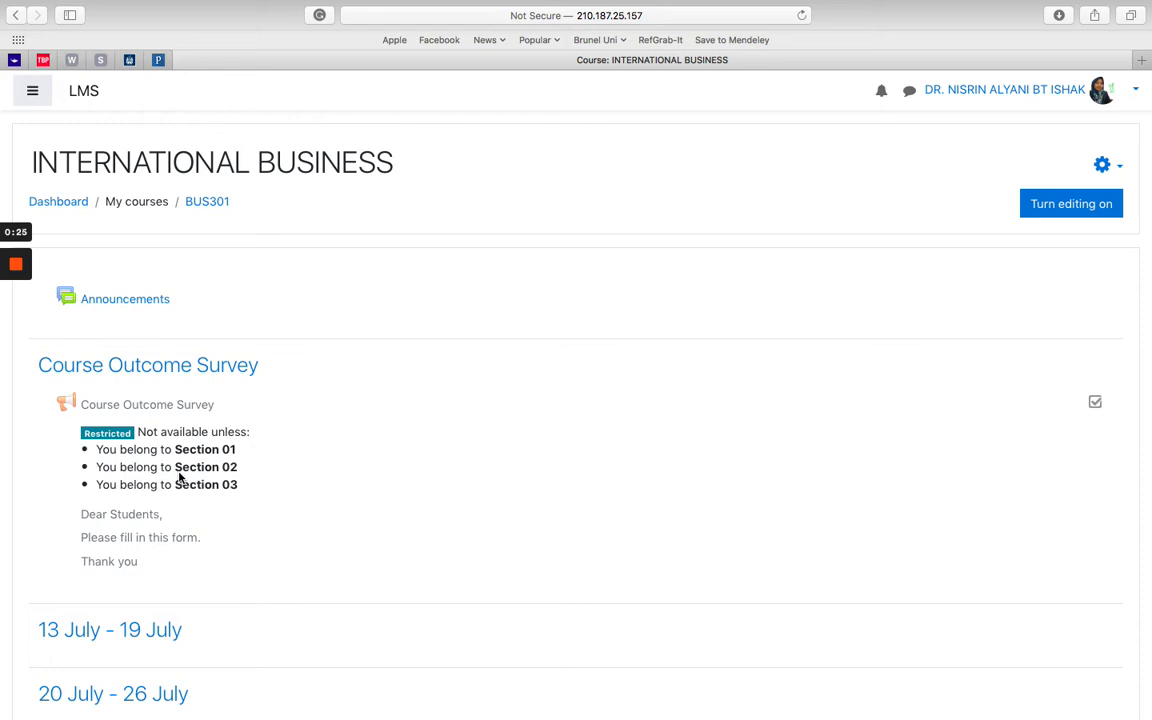
Step: Browse the International Business week sections, then turn editing on for the course
scroll(509, 535, "down", 5)
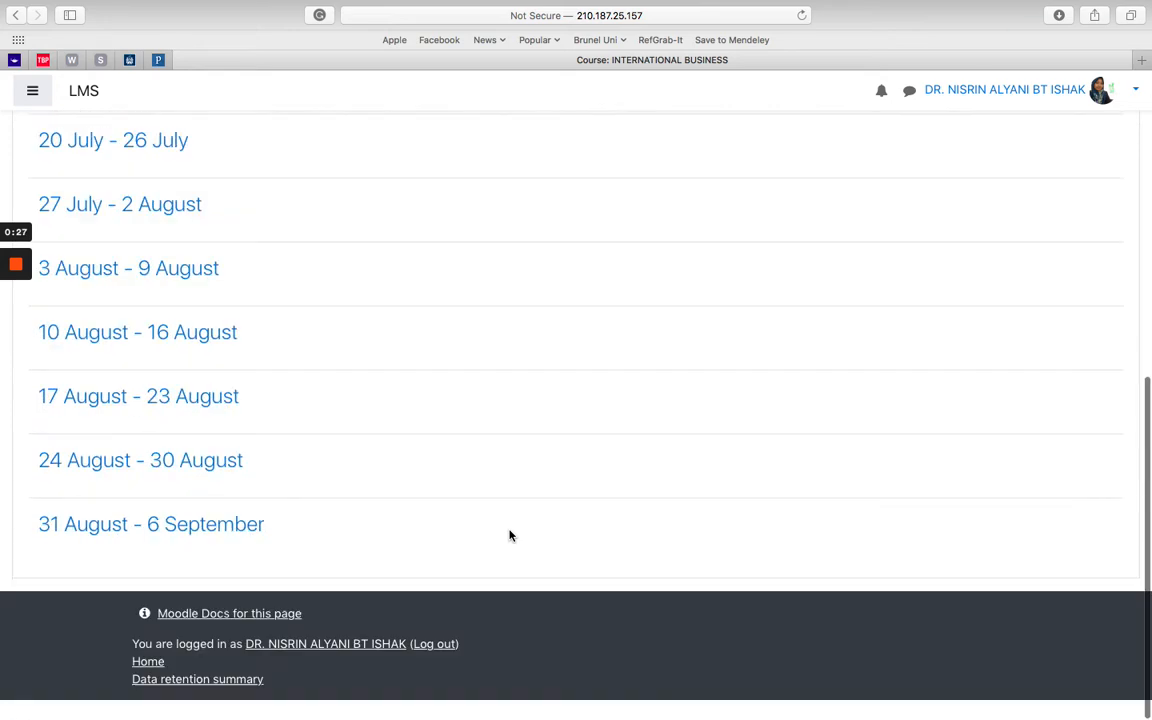
scroll(509, 535, "up", 2)
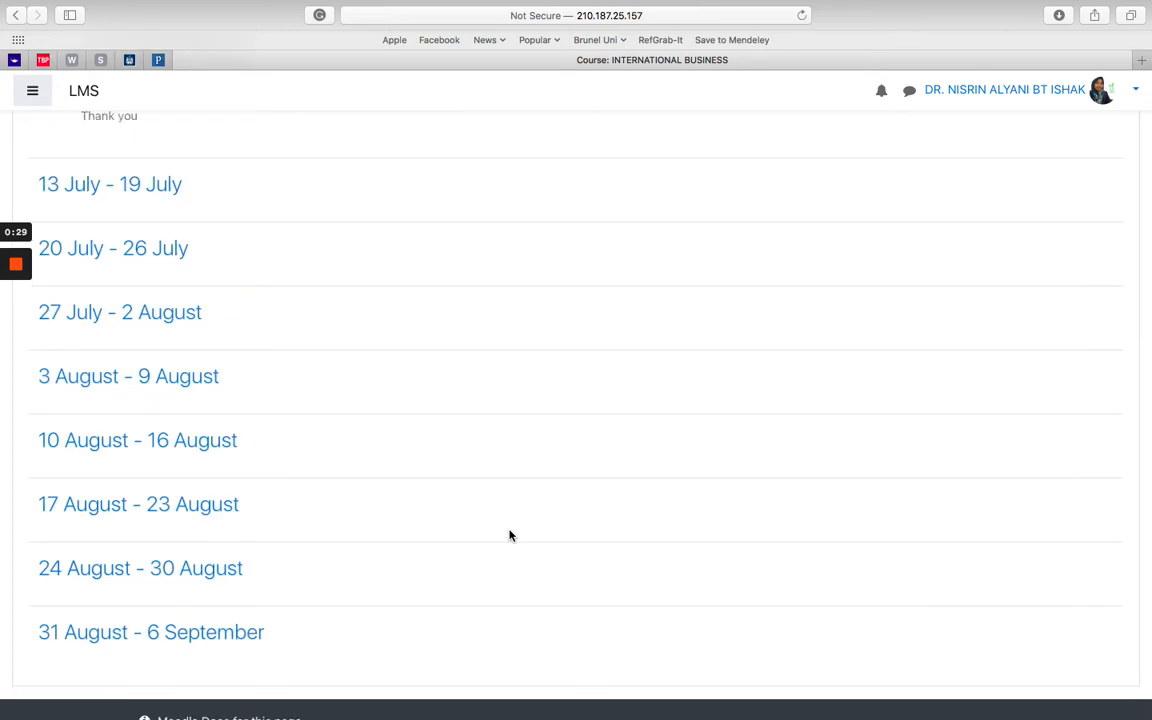
scroll(509, 535, "up", 8)
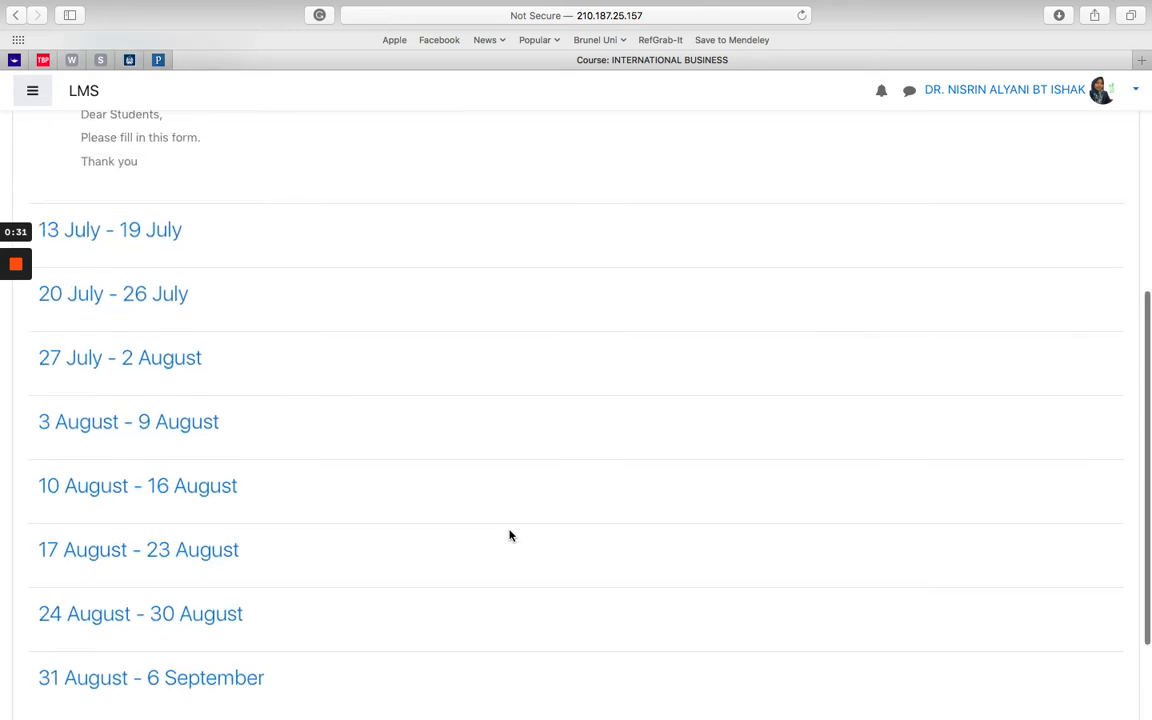
scroll(770, 348, "up", 3)
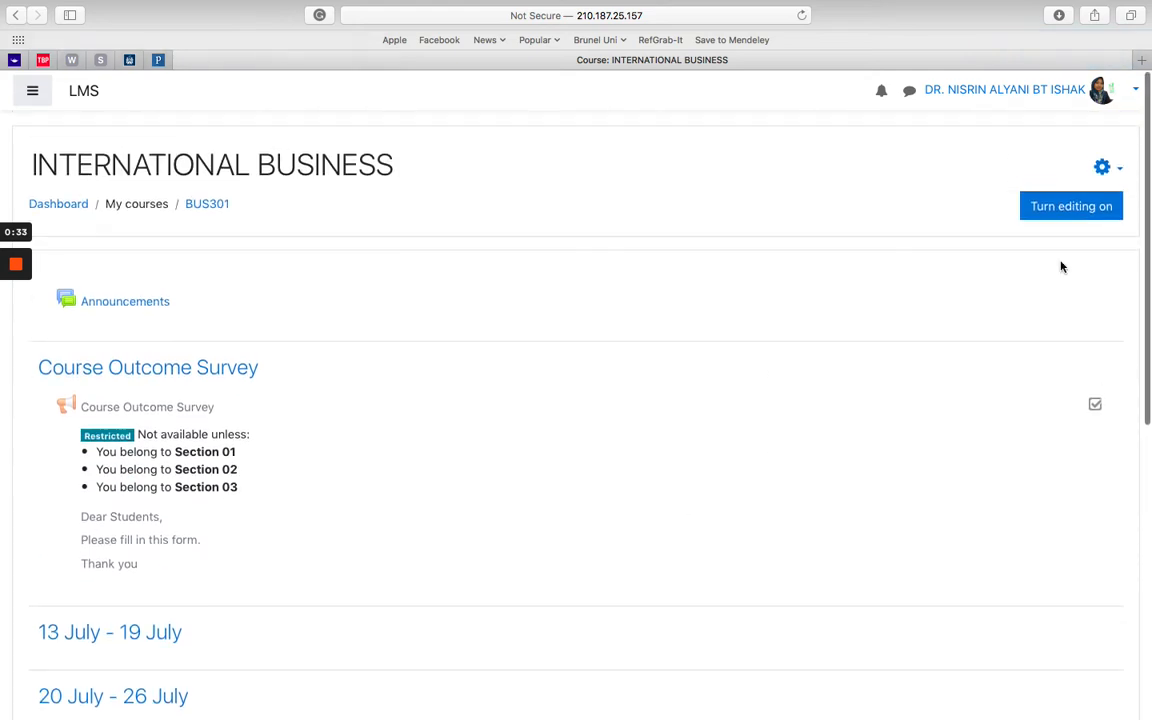
left_click(1050, 206)
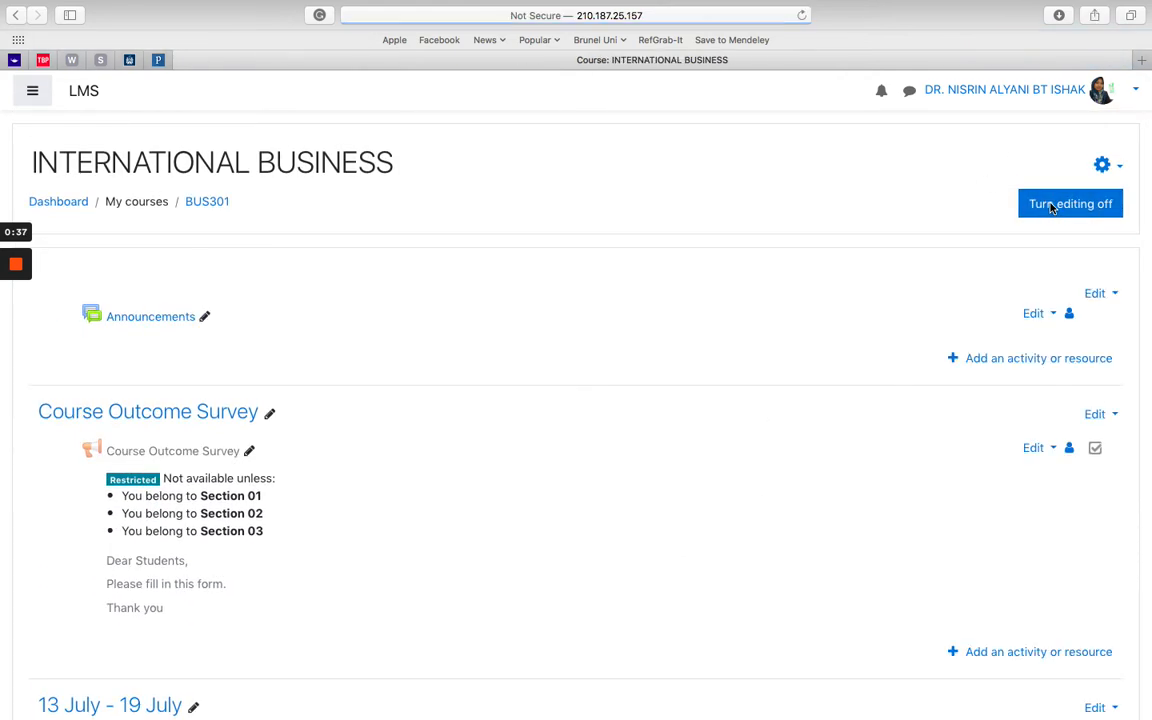
Step: Retitle the 31 August - 6 September week as 'Final Exam 0720' and open its activity chooser
scroll(532, 404, "down", 10)
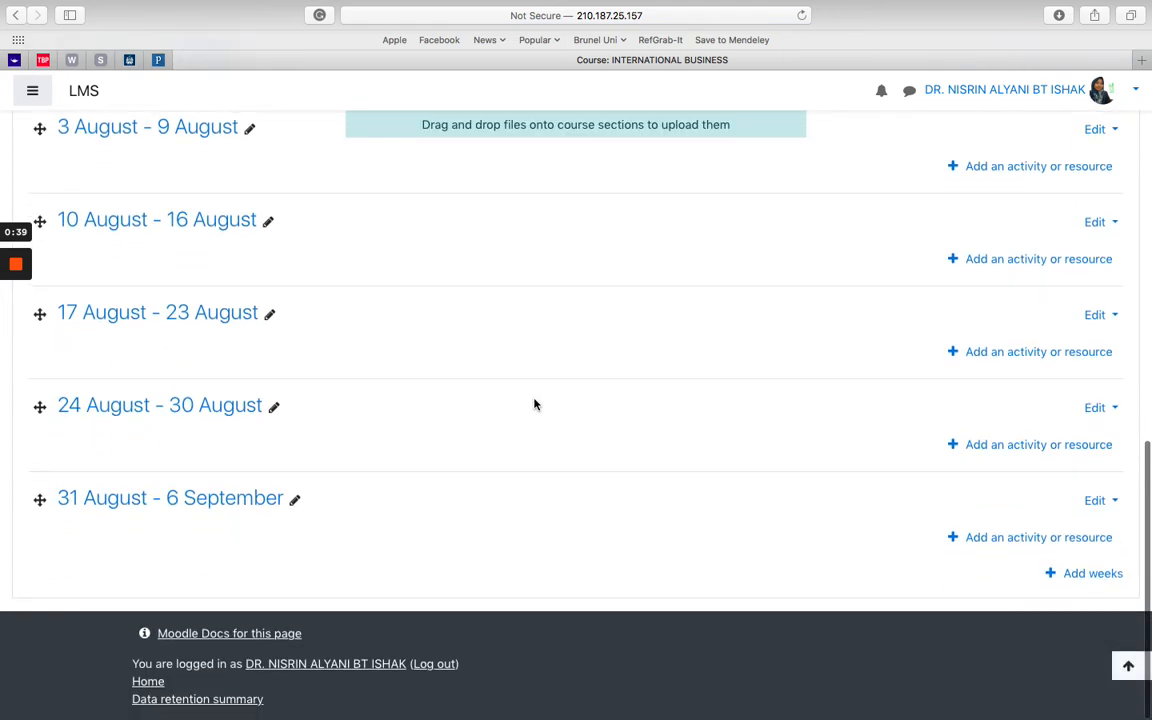
left_click(296, 502)
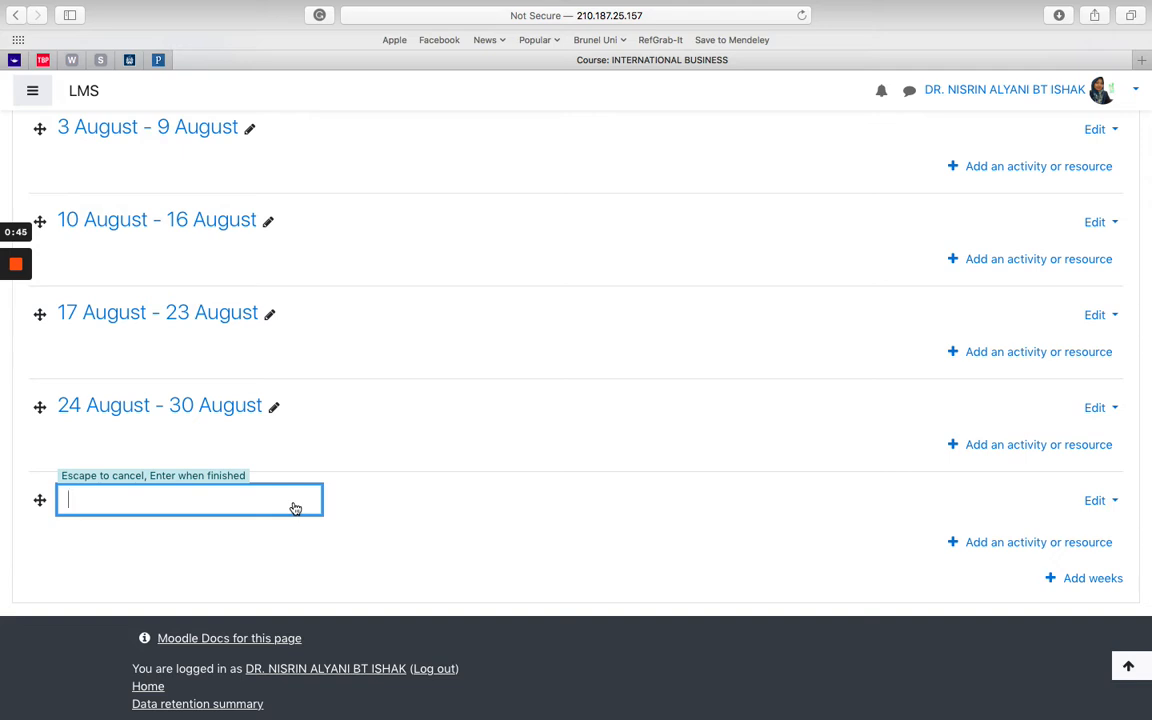
type("Final Exam 0720")
key("Return")
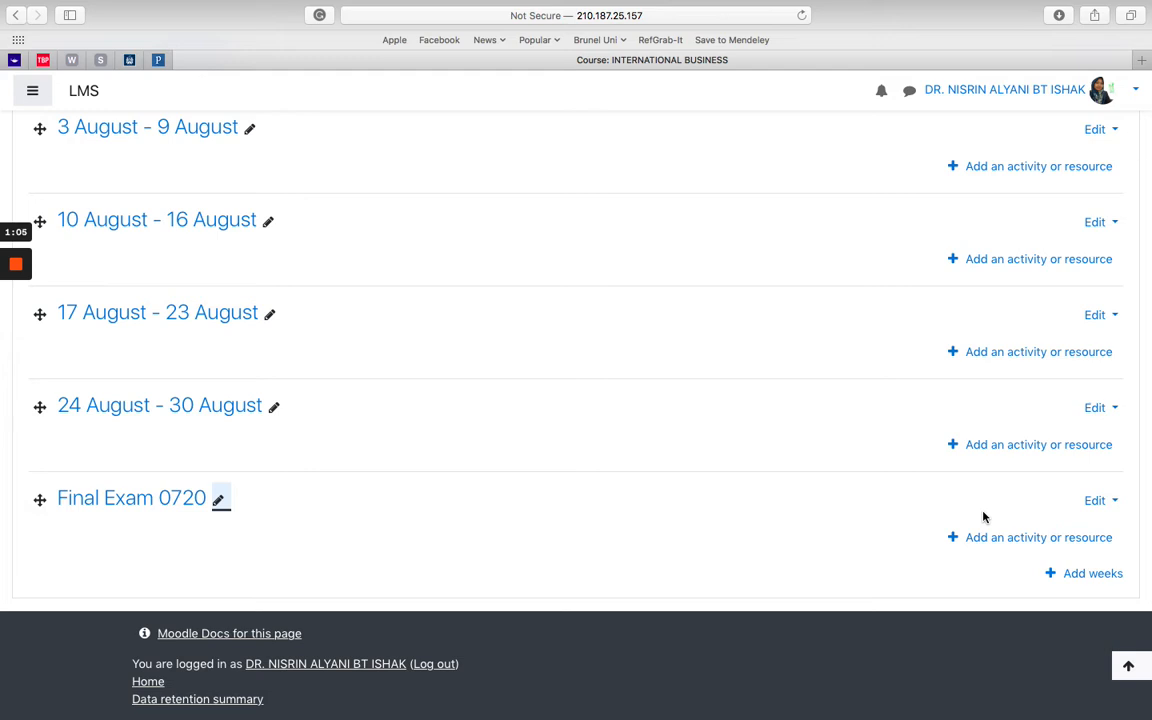
left_click(985, 538)
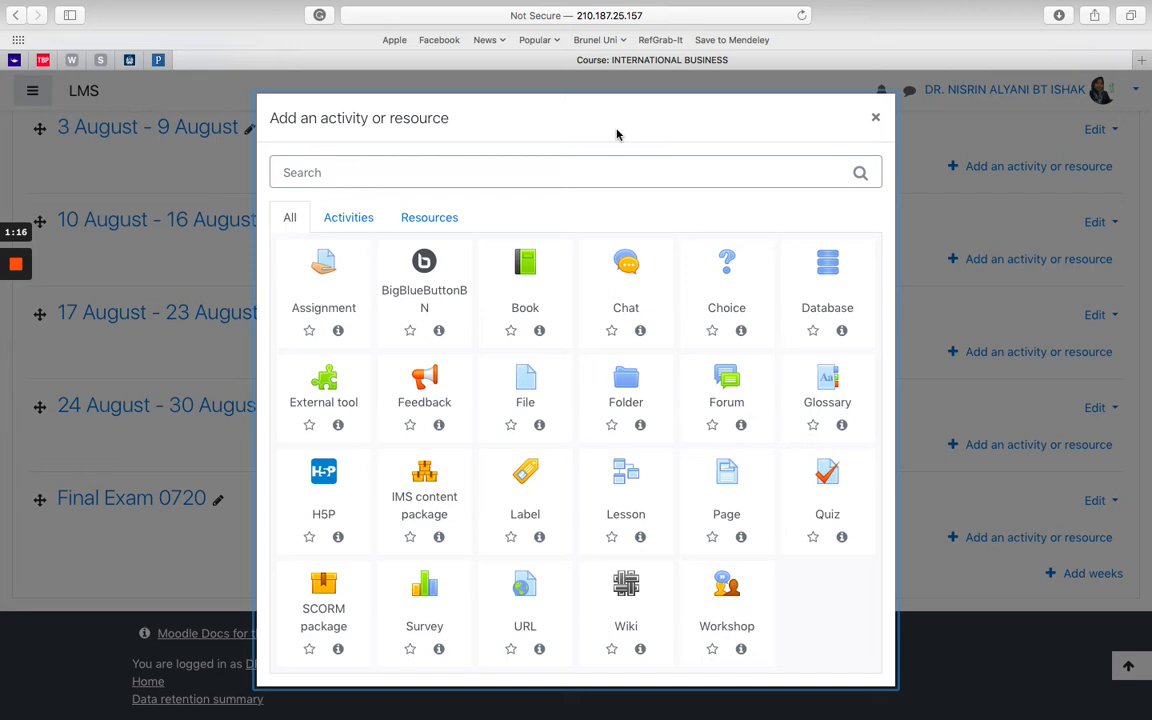
Step: Pick Quiz in the activity chooser for the Final Exam 0720 section
left_click(843, 505)
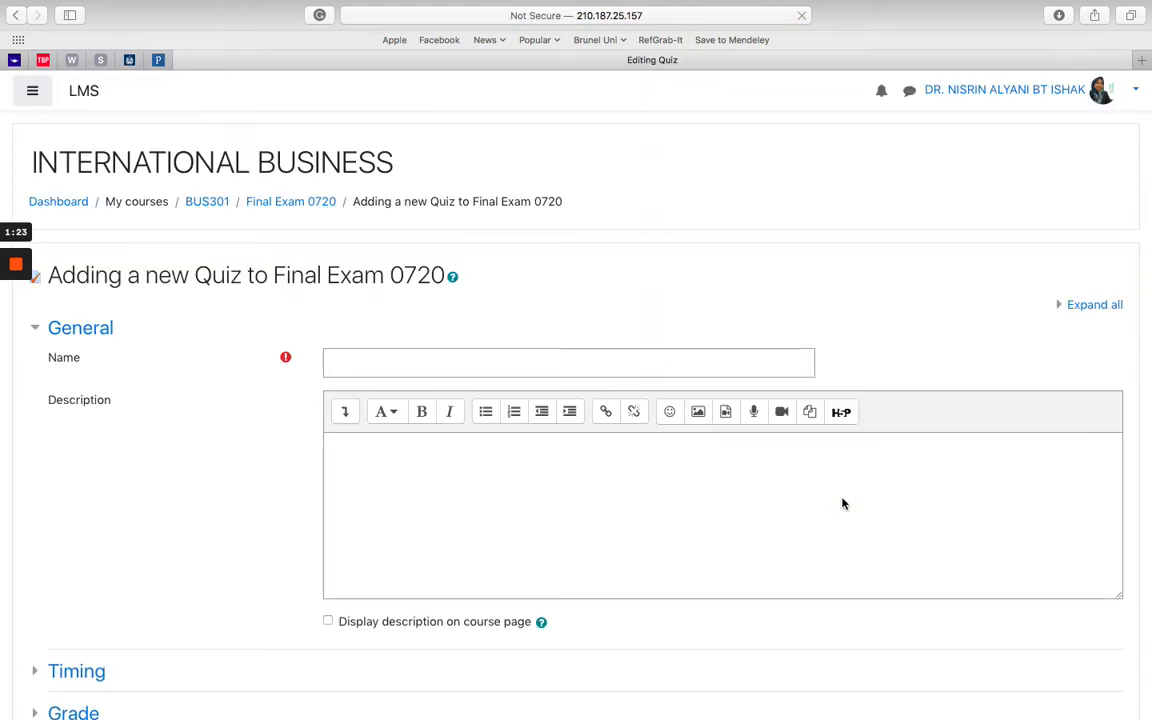
Step: Enter 'Final Exam 0720' in the quiz Name field
scroll(215, 360, "down", 1)
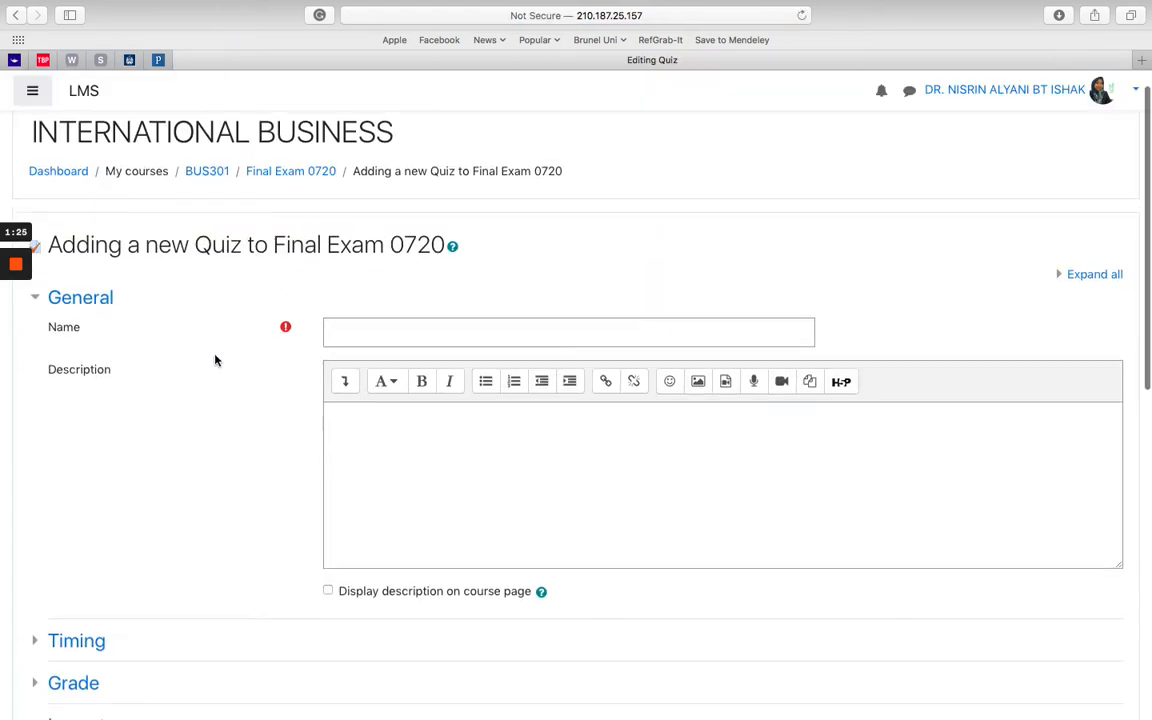
scroll(215, 360, "down", 5)
scroll(215, 360, "up", 5)
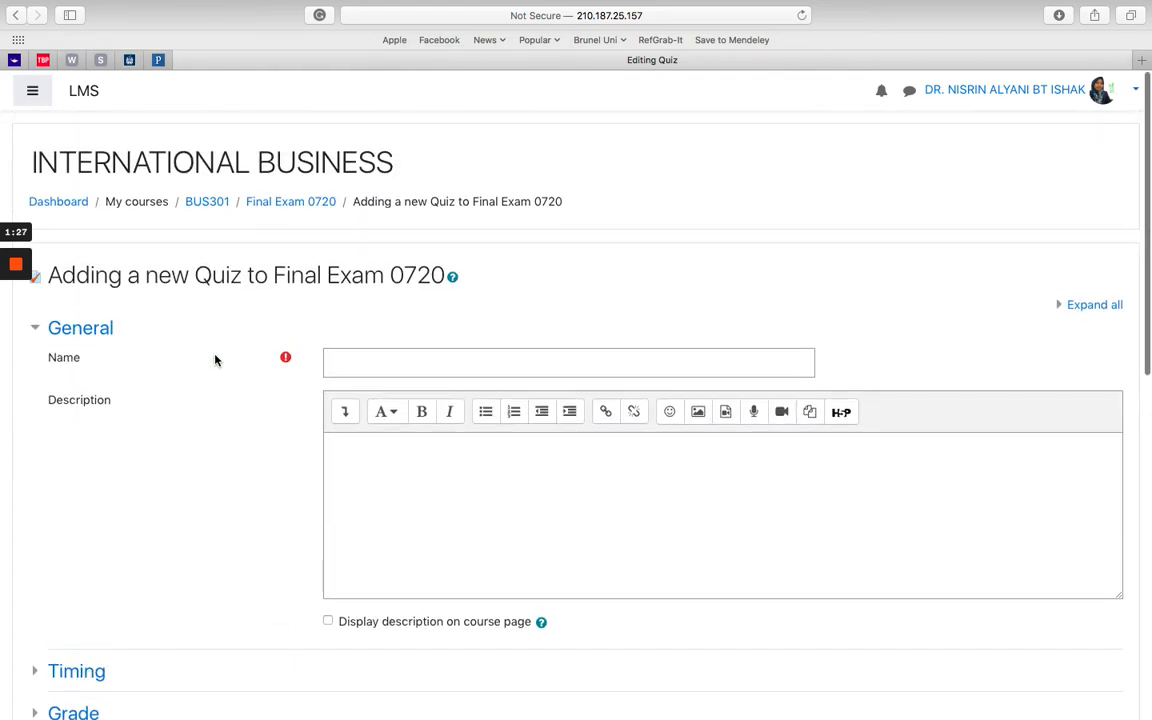
left_click(378, 361)
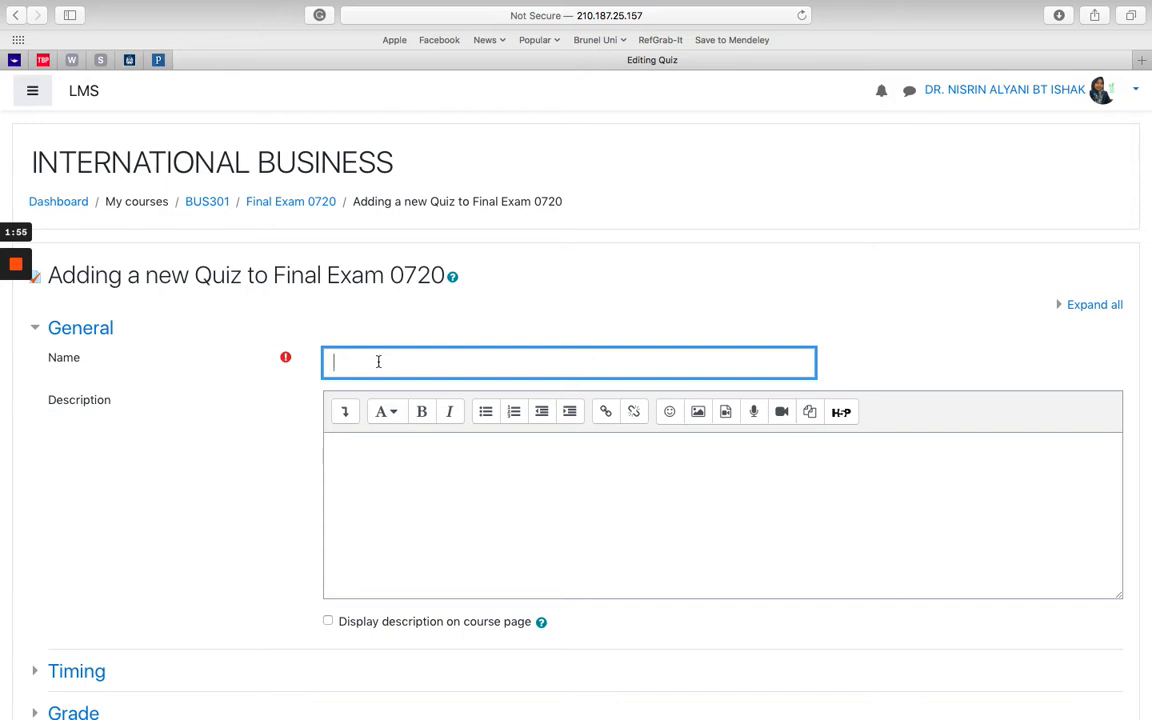
type("Final Exam 0720")
Step: Write the description's first line, 'Final Exam for BUS4033.'
left_click(377, 467)
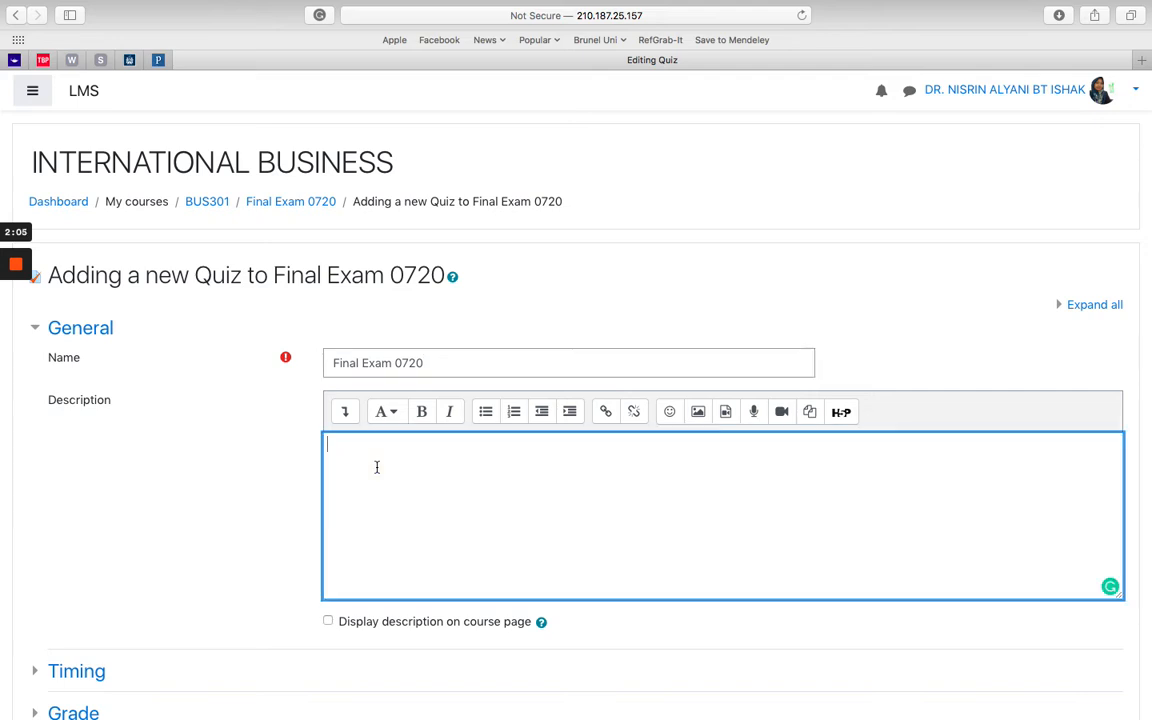
scroll(213, 458, "down", 3)
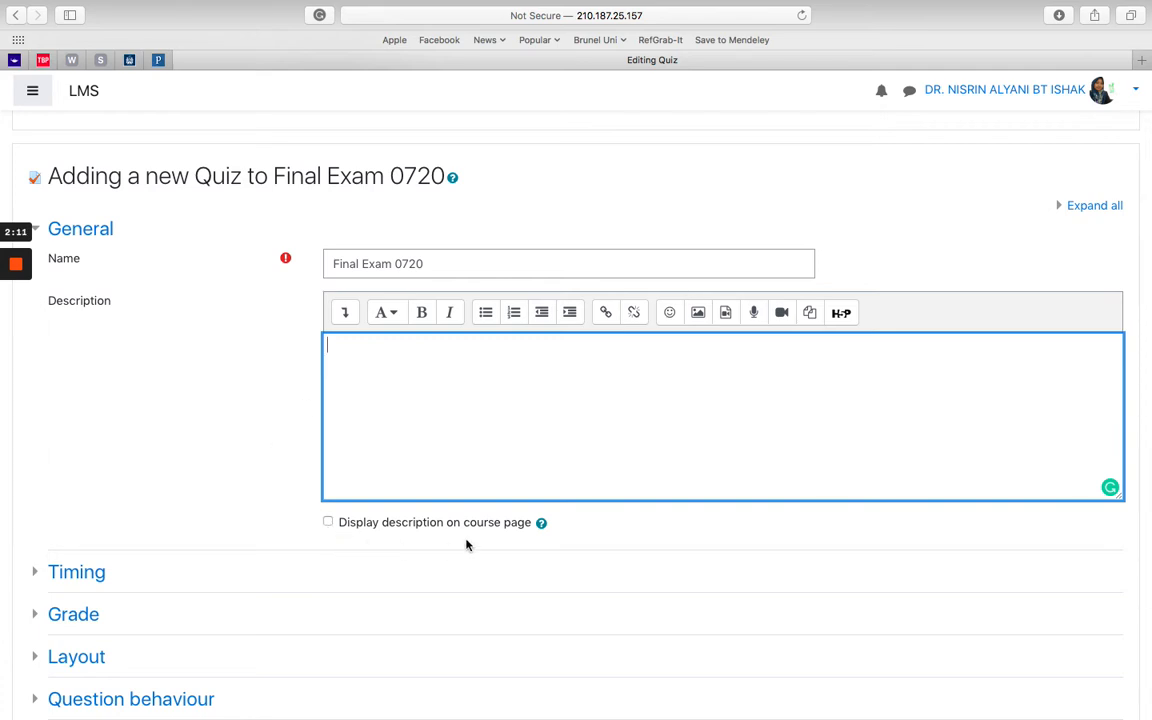
left_click(363, 347)
type("Please use")
key("BackSpace")
key("BackSpace")
key("BackSpace")
key("BackSpace")
key("BackSpace")
key("BackSpace")
key("BackSpace")
key("BackSpace")
key("BackSpace")
key("BackSpace")
type("`thi")
key("BackSpace")
key("BackSpace")
key("BackSpace")
type("This is y")
key("BackSpace")
type("Final Exam for ")
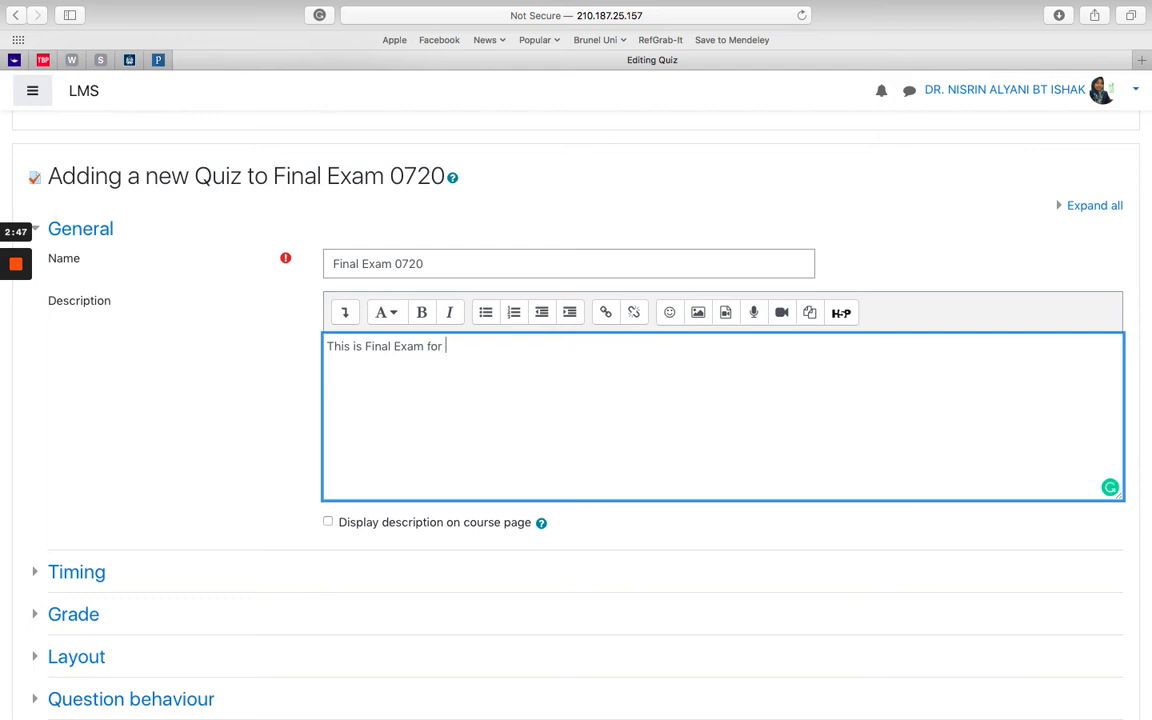
type("BUS4033.")
Step: Add the lines 'Please follow these intructions.' and 'Thank You' to the description
key("Return")
type("plea")
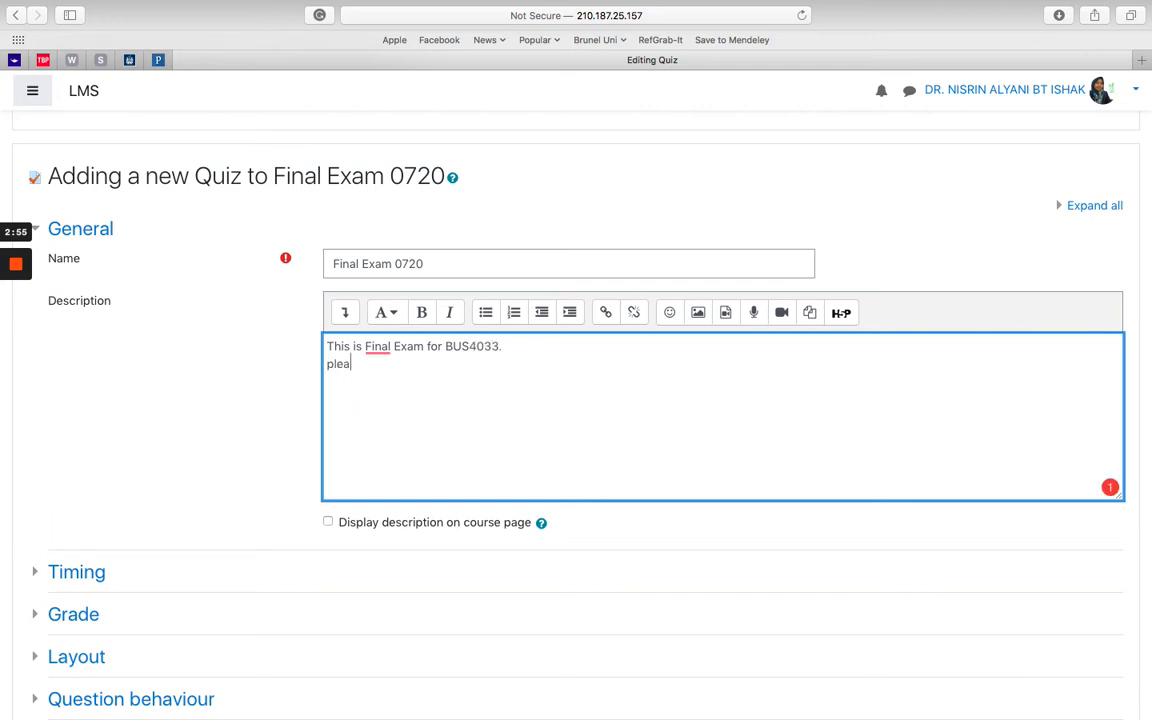
key("BackSpace")
key("BackSpace")
key("BackSpace")
key("BackSpace")
key("Return")
type("Please follow ")
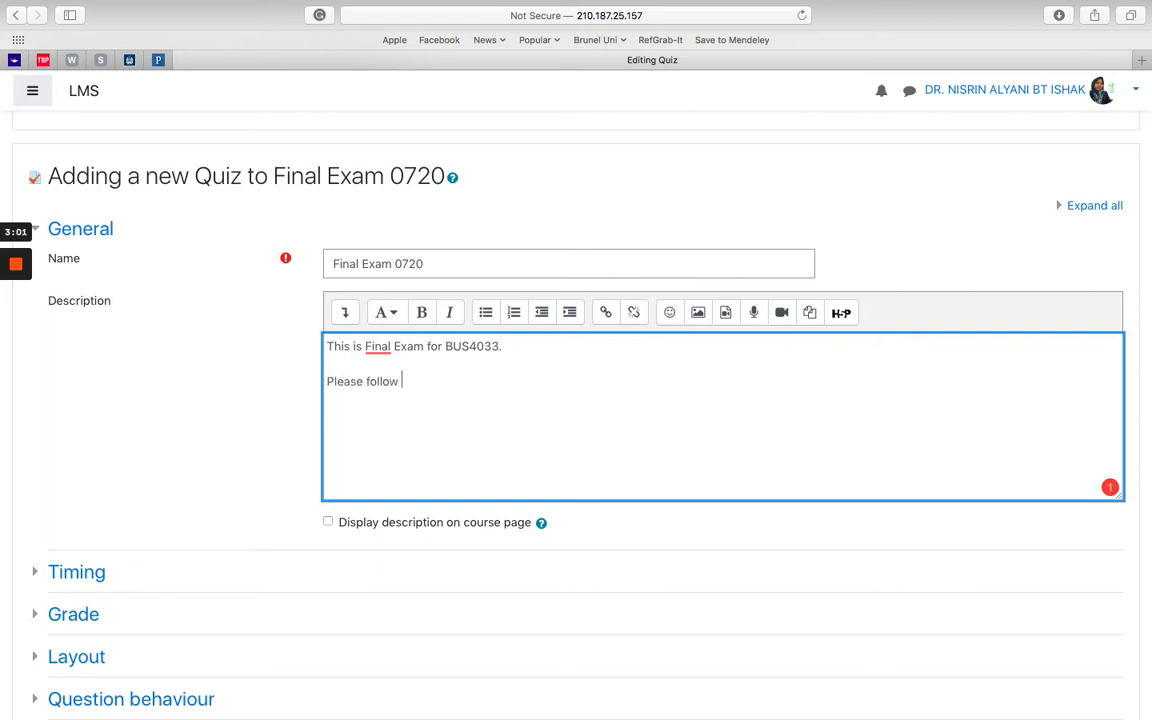
type("these intructions.")
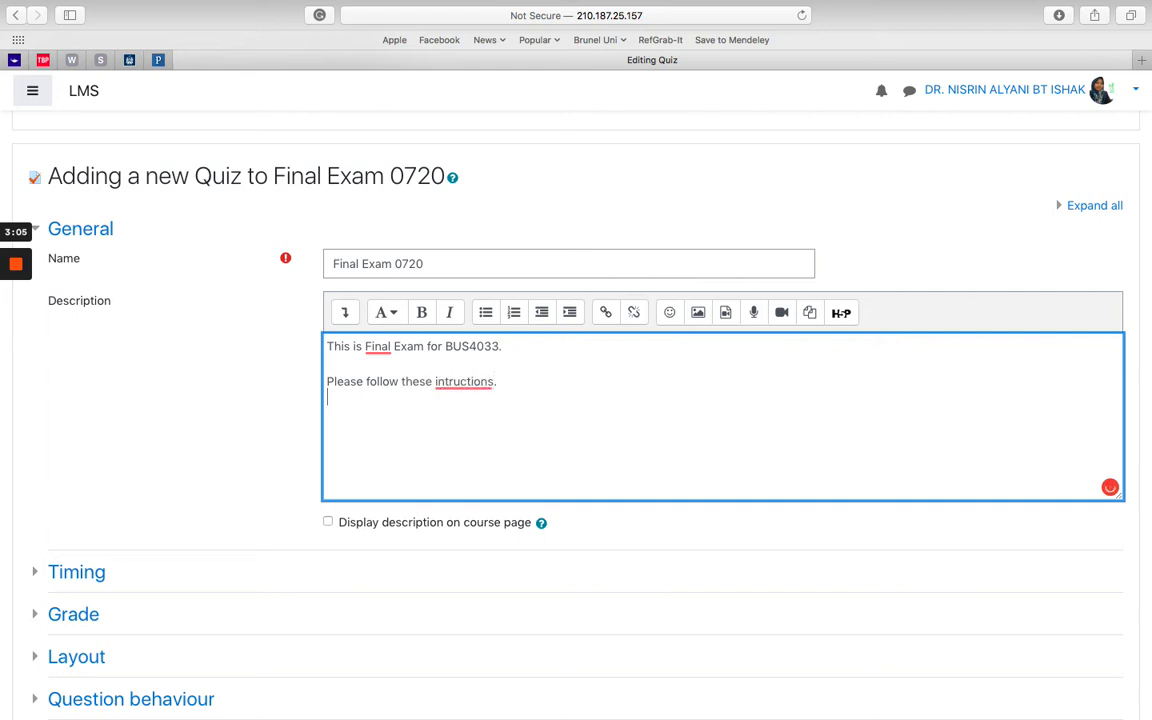
key("Return")
type("Thank You")
Step: Accept Grammarly's fixes for 'instructions' and the added 'the', then collapse the General settings
mouse_move(469, 381)
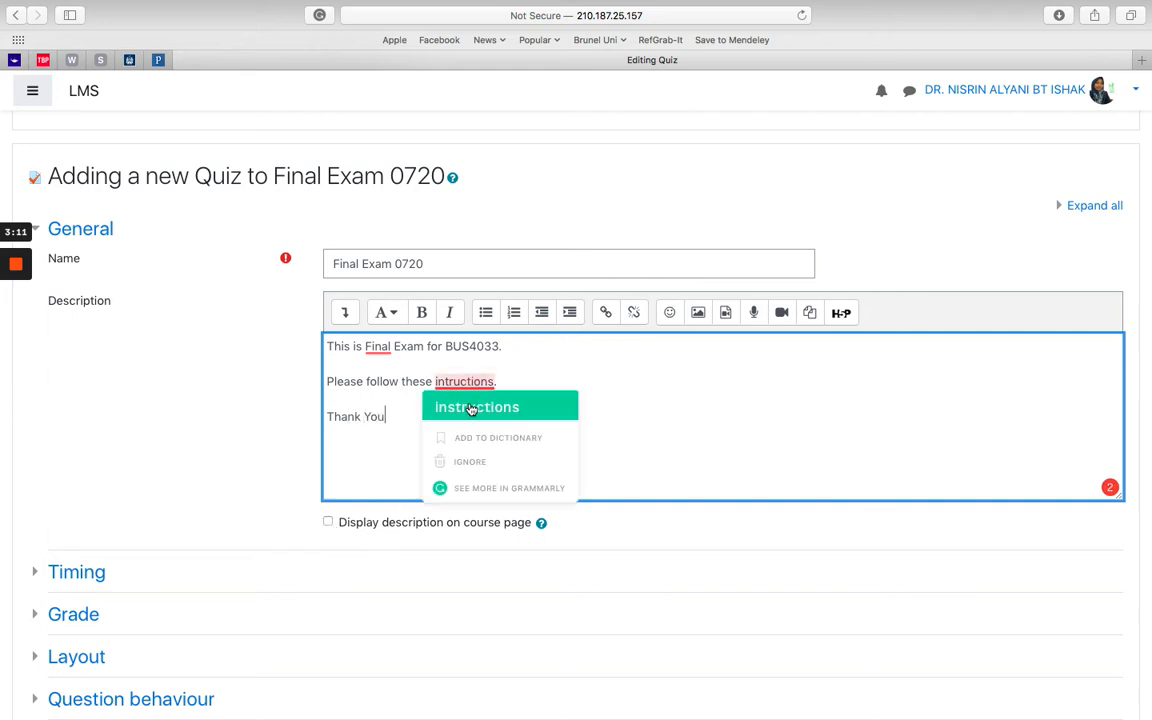
left_click(470, 406)
mouse_move(378, 348)
left_click(390, 392)
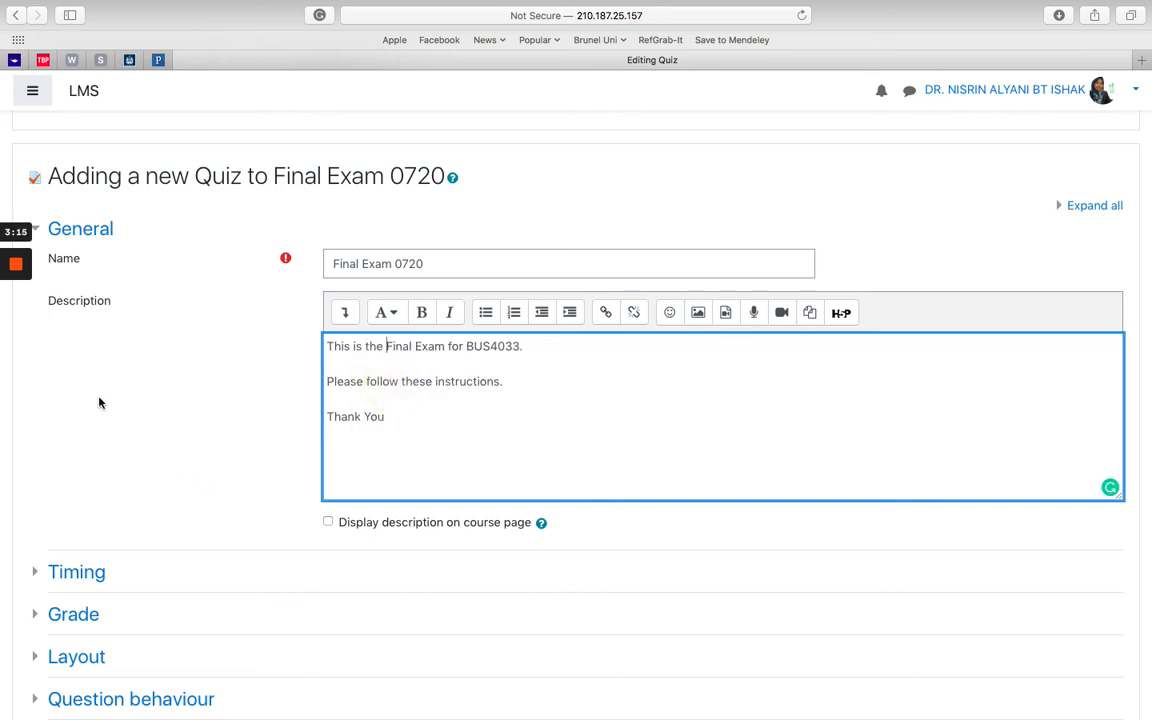
left_click(37, 232)
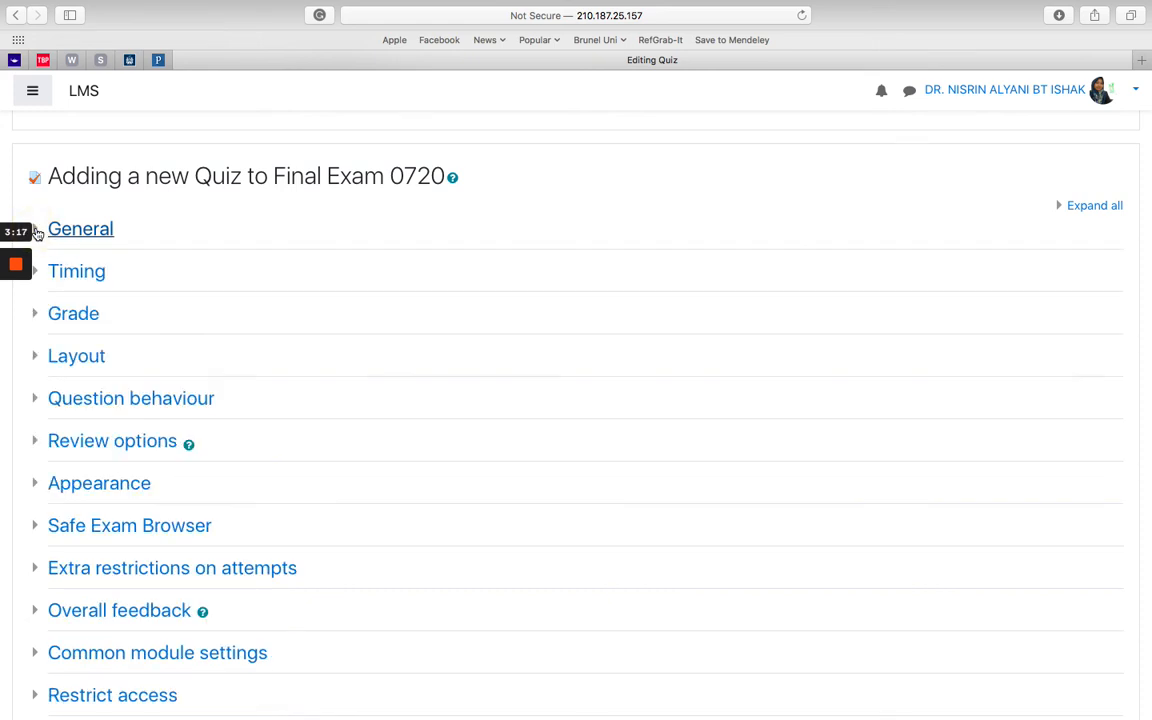
Step: Enable the quiz opening date and set it to 18 October 2020 at 08:00
left_click(37, 273)
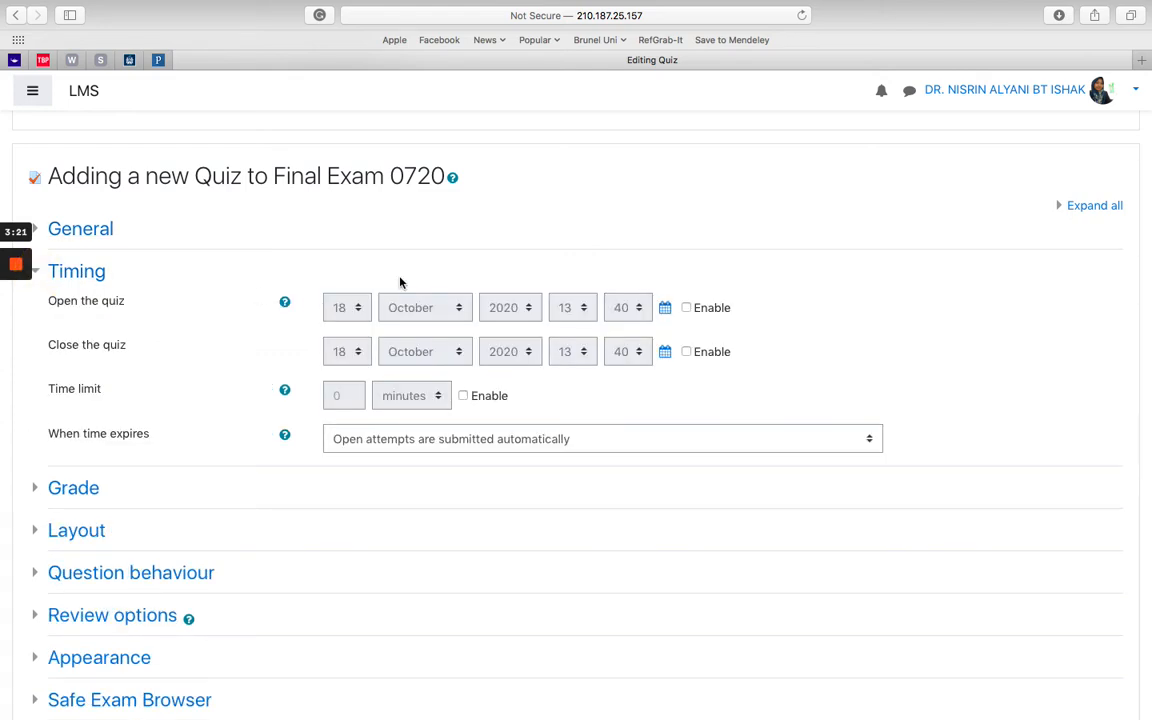
left_click(686, 308)
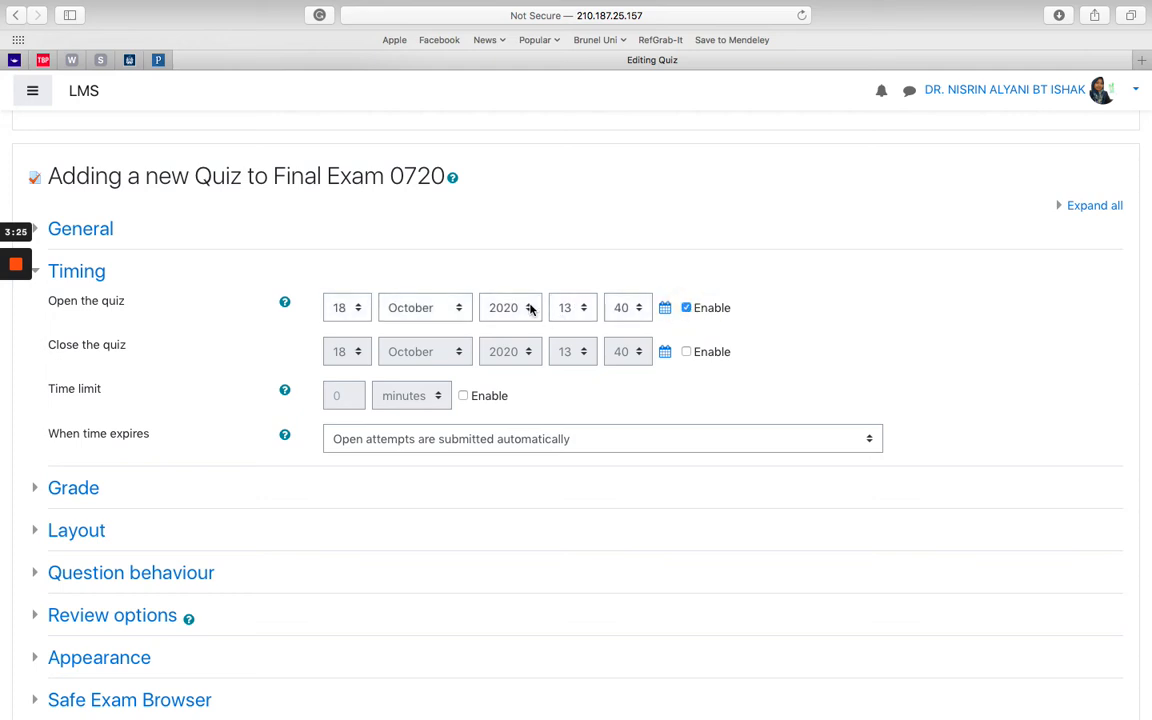
left_click(578, 309)
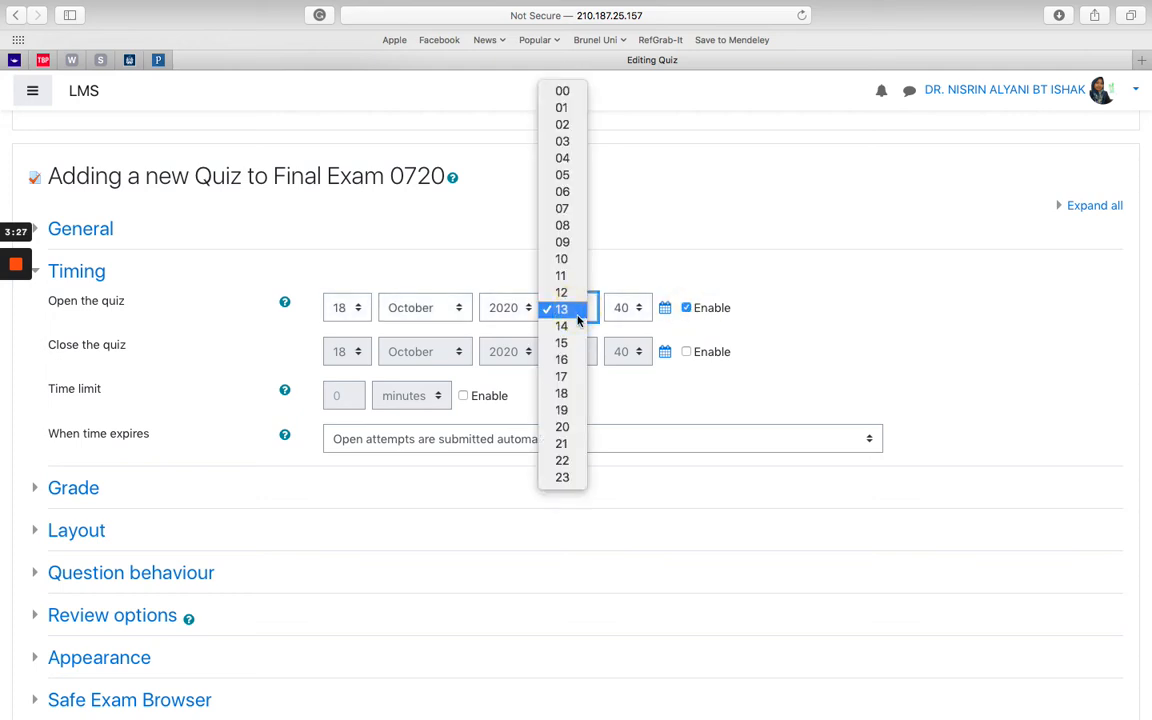
key("Escape")
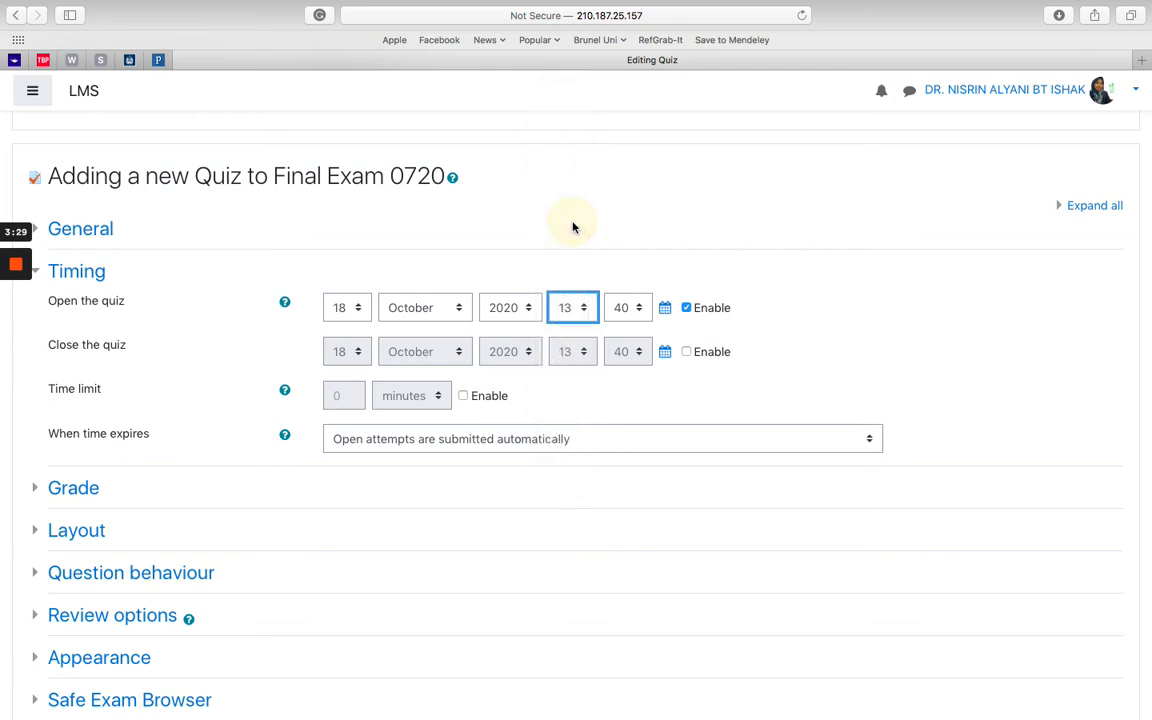
left_click(637, 311)
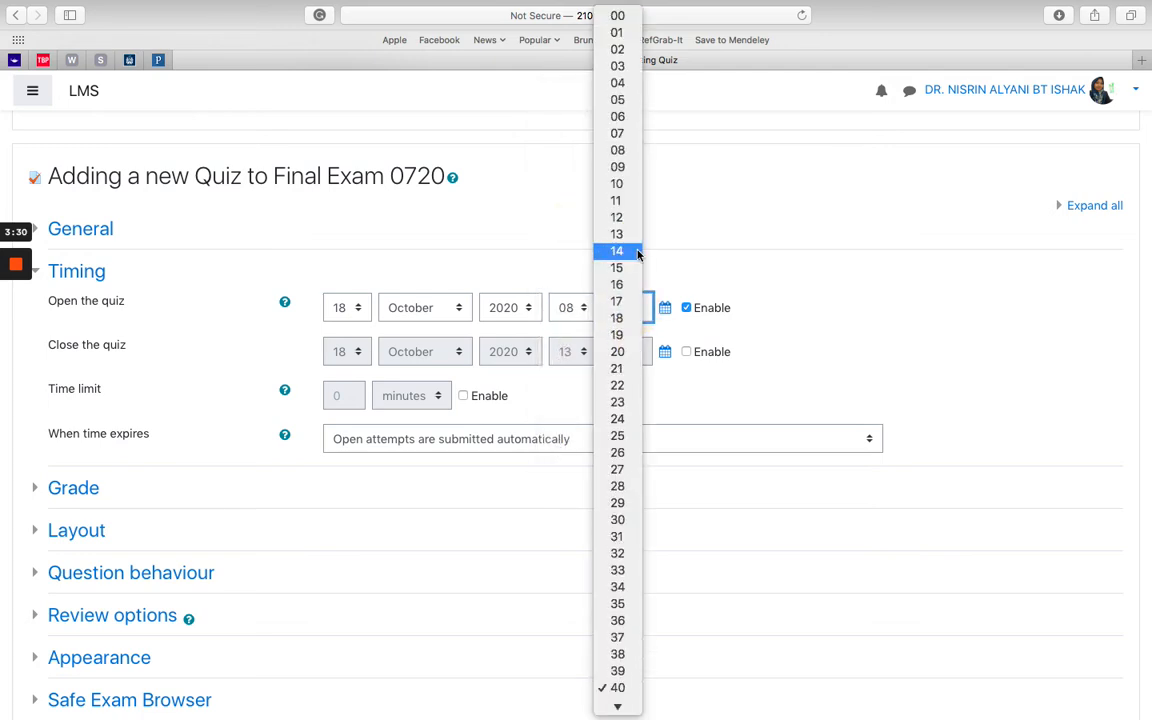
left_click(619, 15)
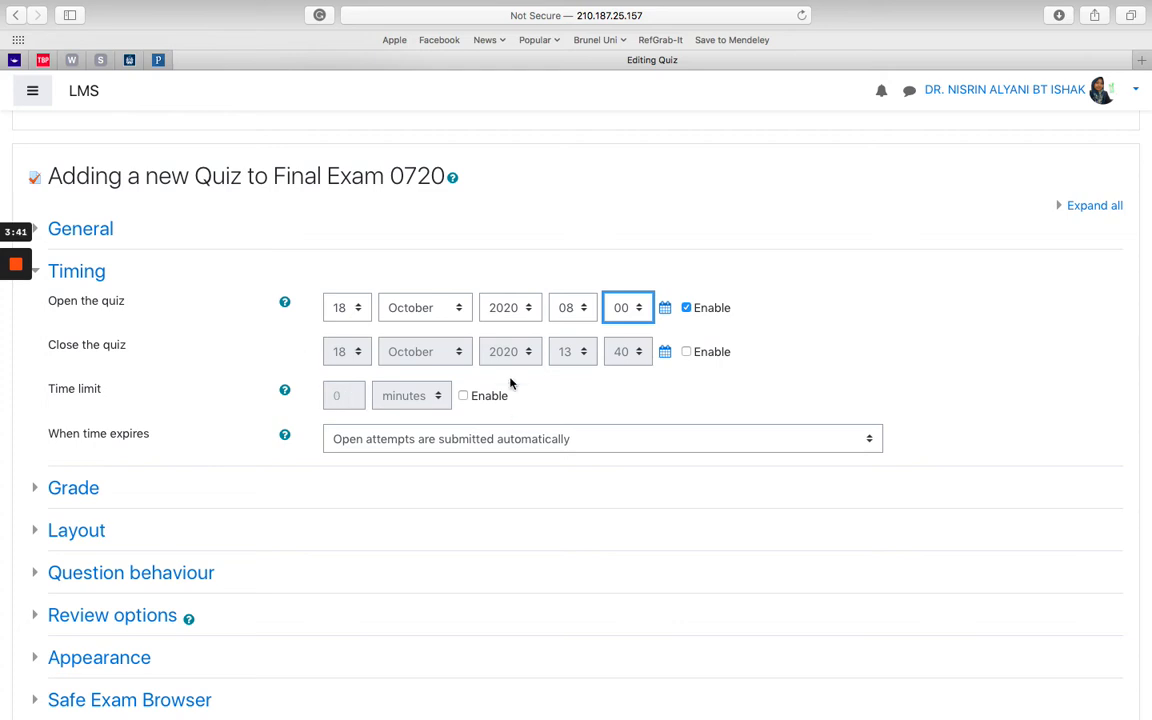
Step: Enable a time limit of 2 hours
left_click(463, 396)
left_click(345, 394)
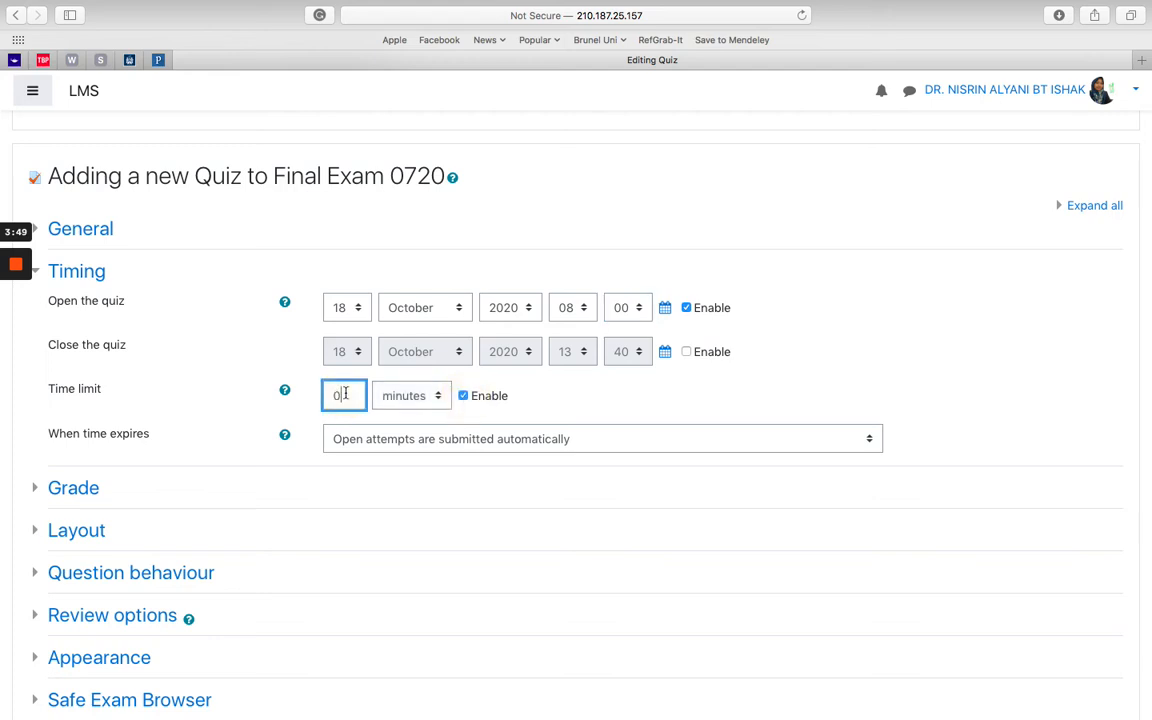
key("BackSpace")
type("2")
left_click(434, 397)
left_click(390, 382)
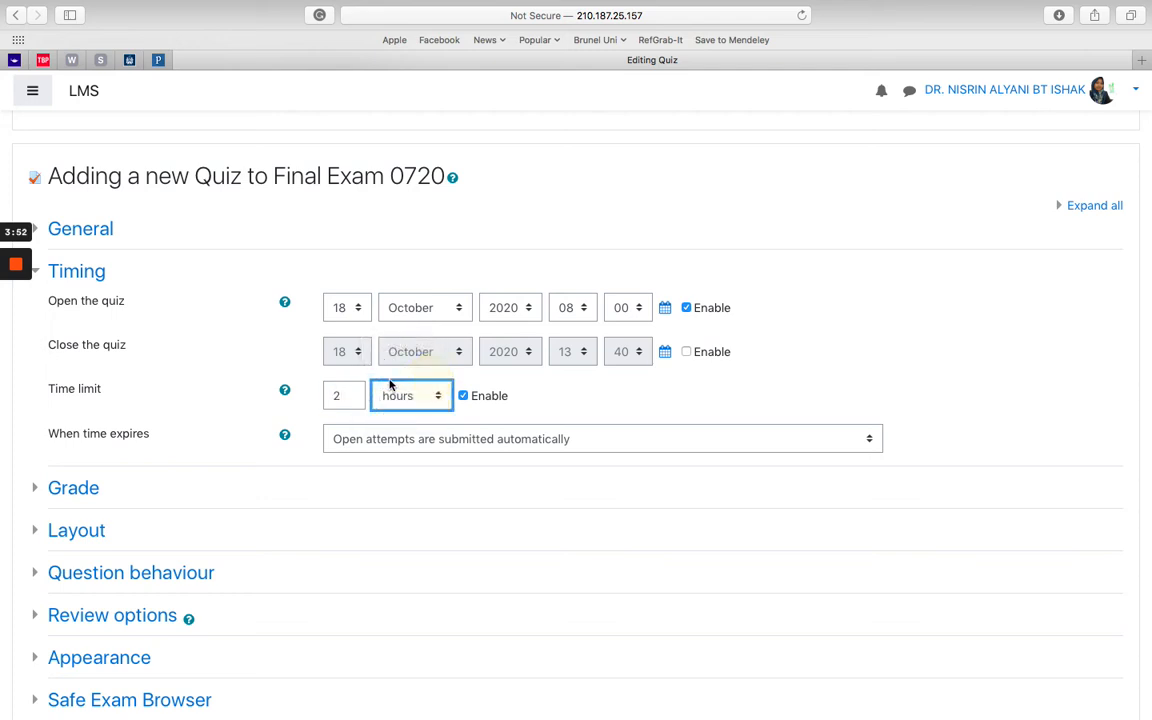
left_click(622, 394)
Step: Check the 'When time expires' help and keep open attempts submitted automatically
scroll(610, 393, "down", 2)
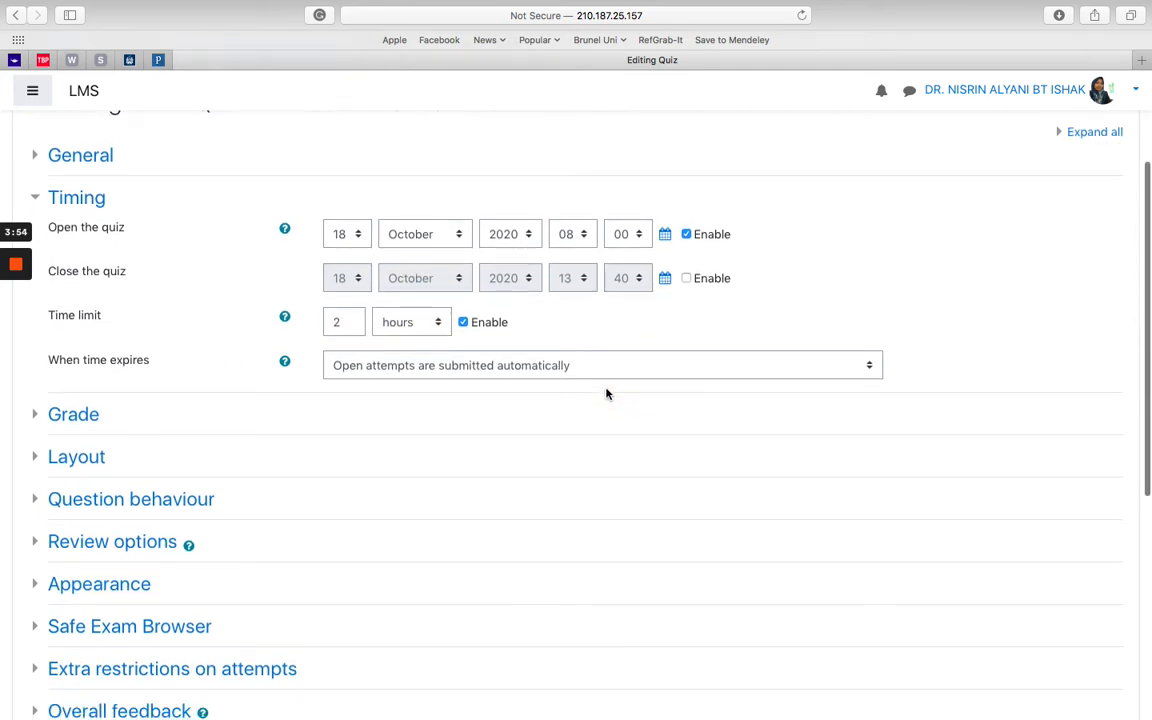
left_click(284, 363)
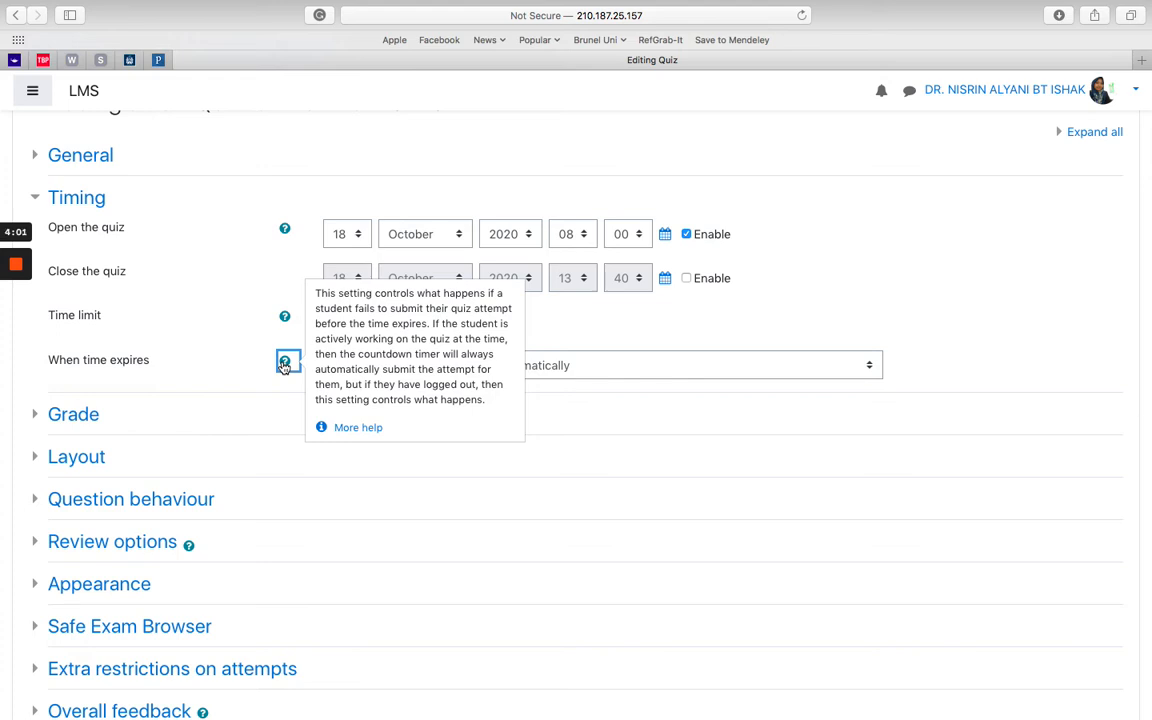
left_click(522, 386)
left_click(525, 369)
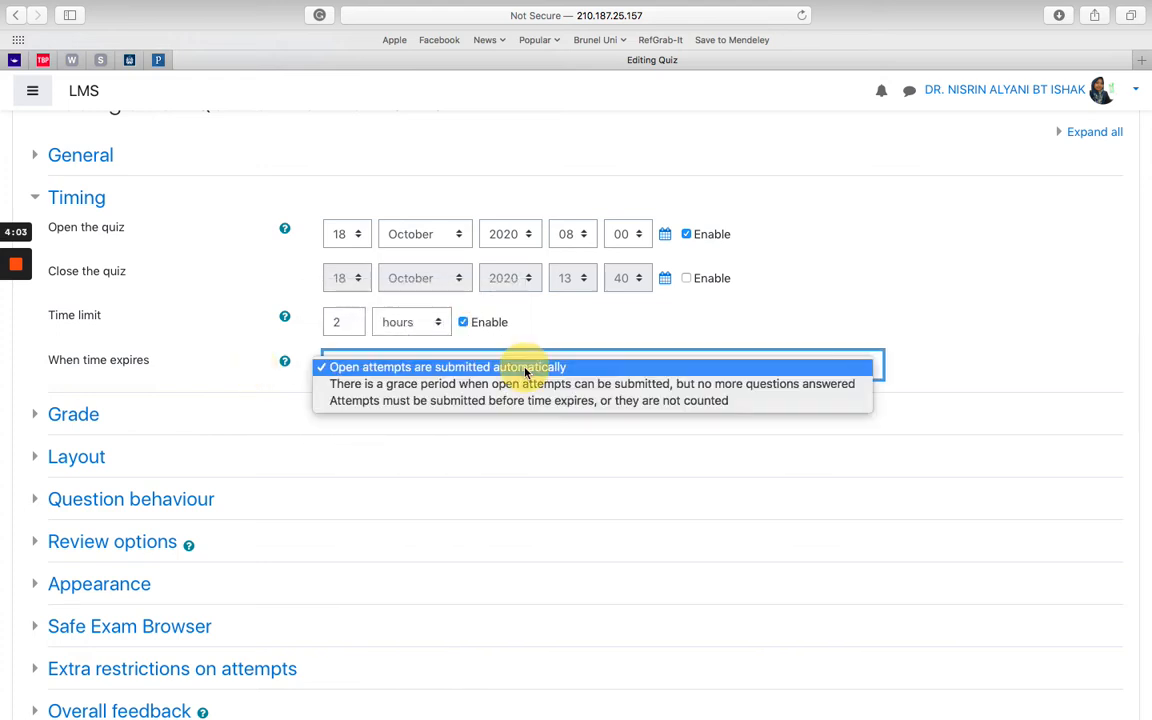
left_click(584, 333)
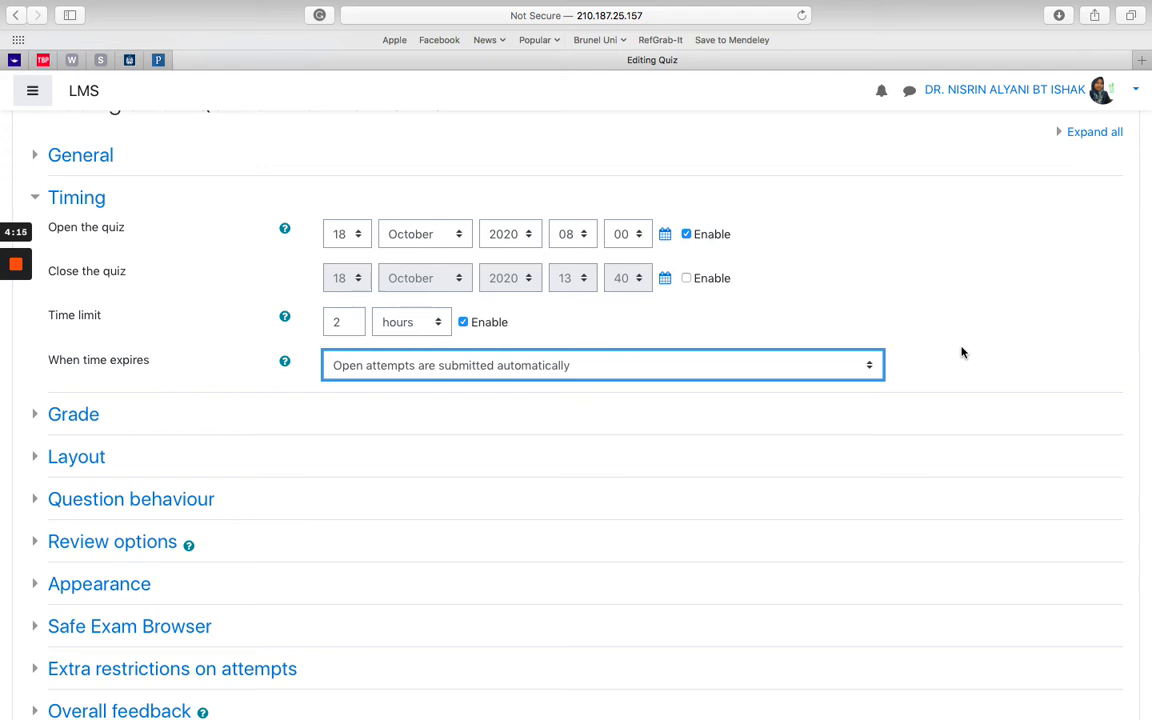
left_click(35, 417)
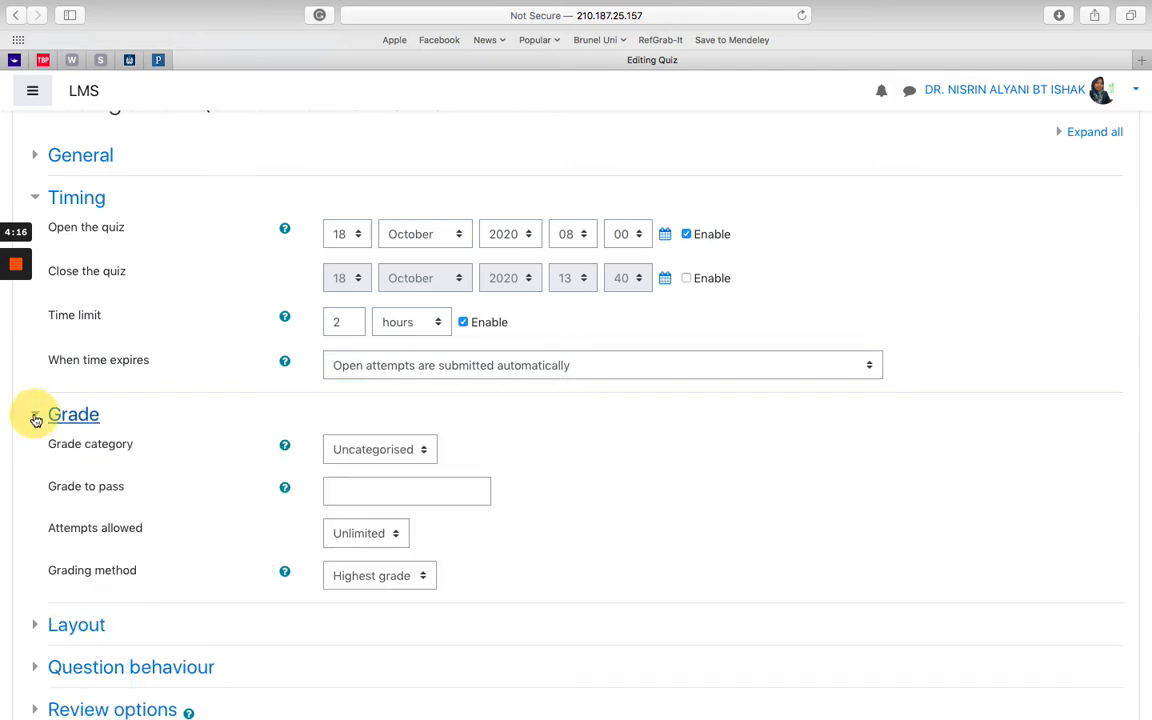
scroll(243, 503, "down", 2)
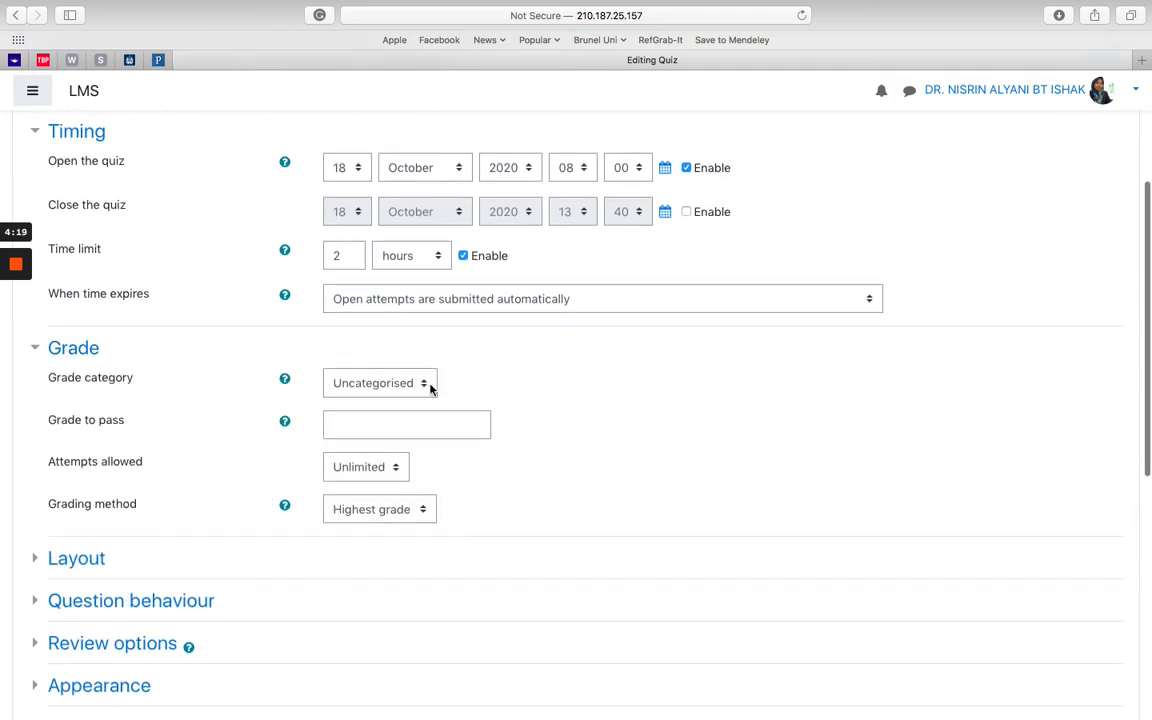
left_click(430, 385)
left_click(495, 410)
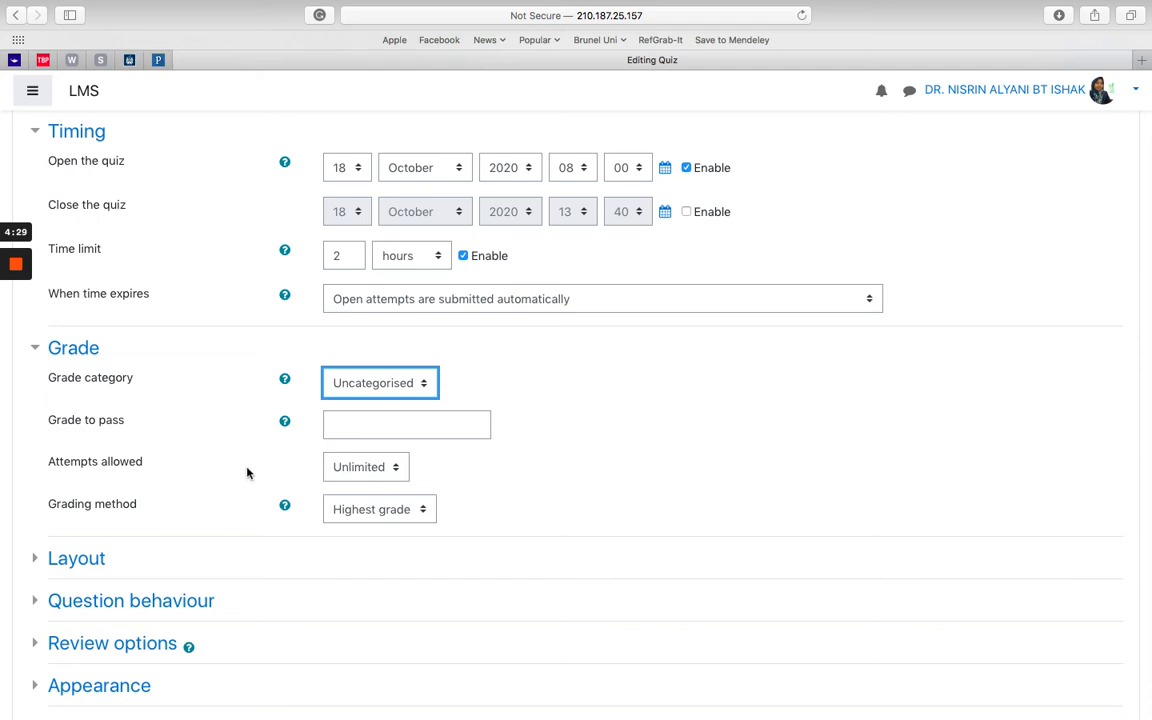
left_click(412, 509)
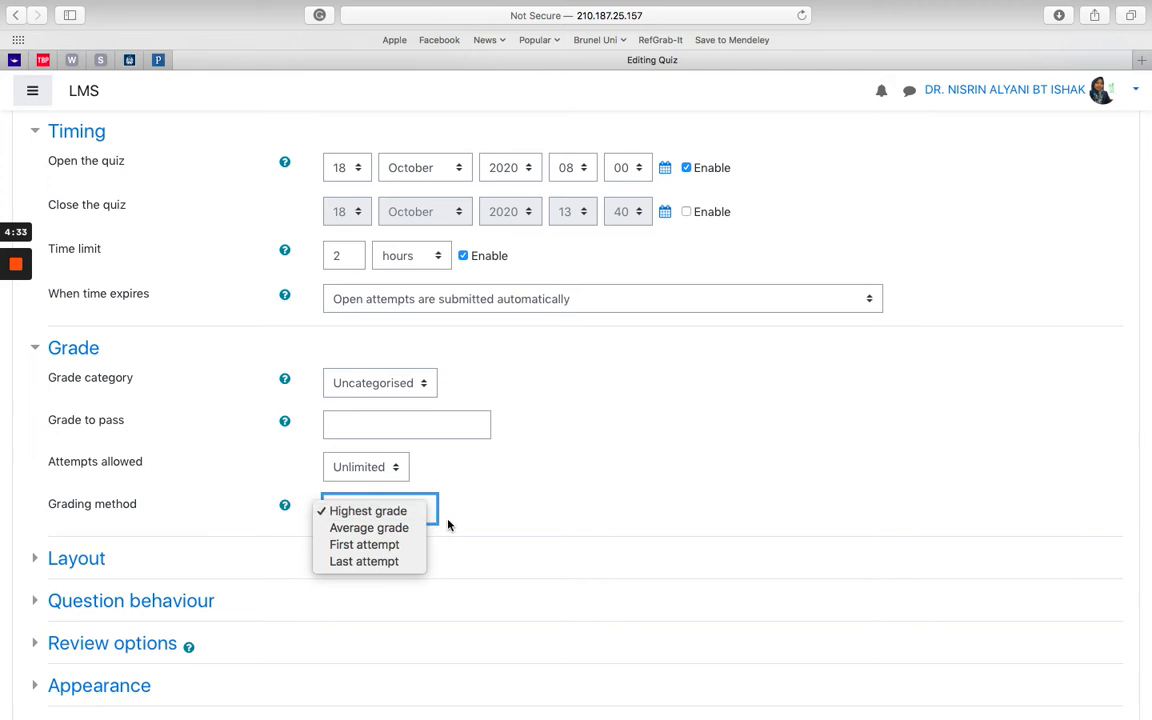
left_click(485, 508)
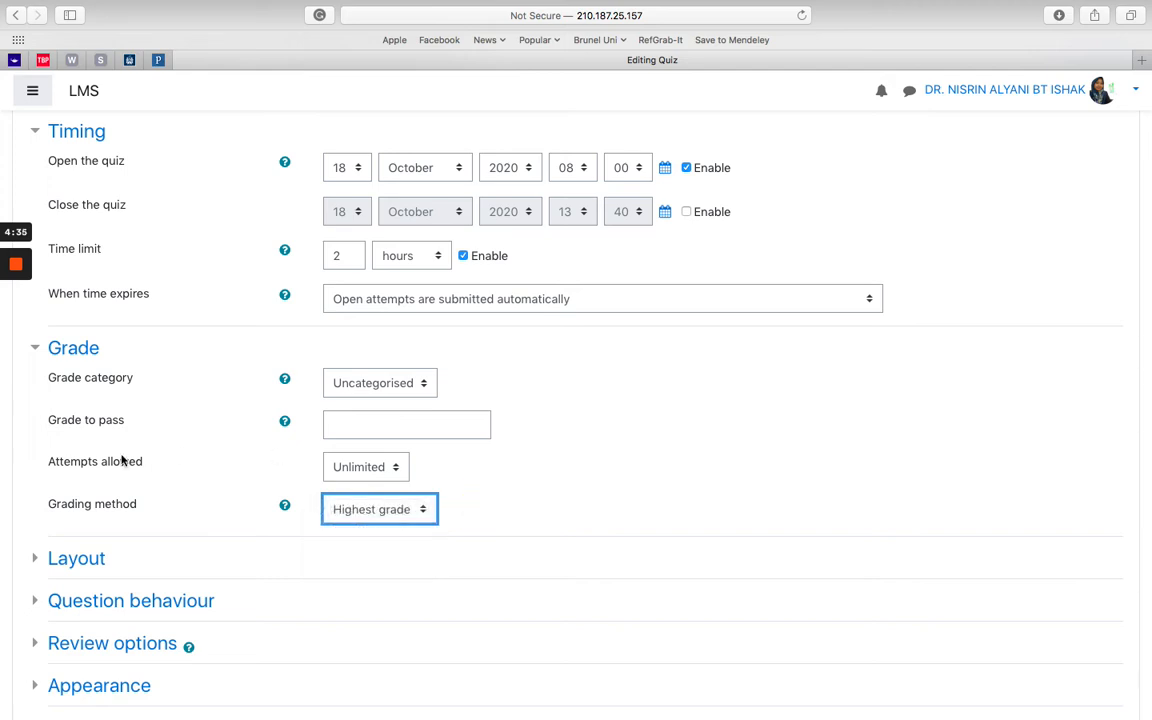
left_click(34, 349)
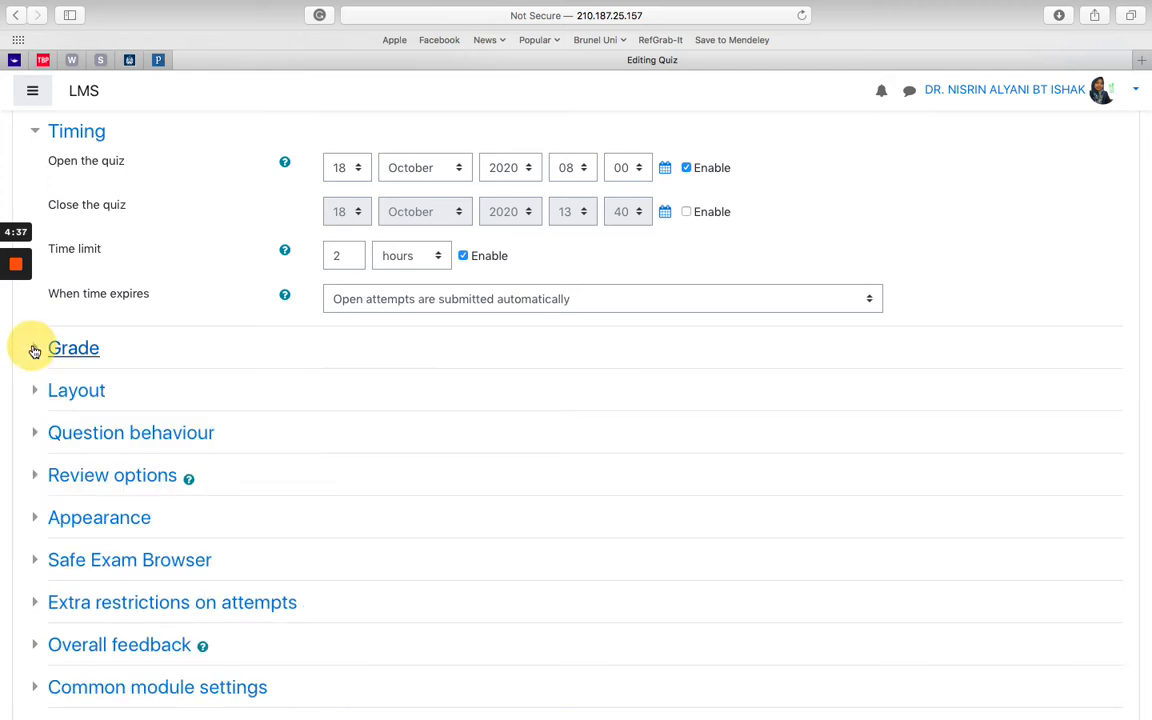
Step: Keep Layout's new page at 'Every question' and reveal the Free navigation method
left_click(34, 391)
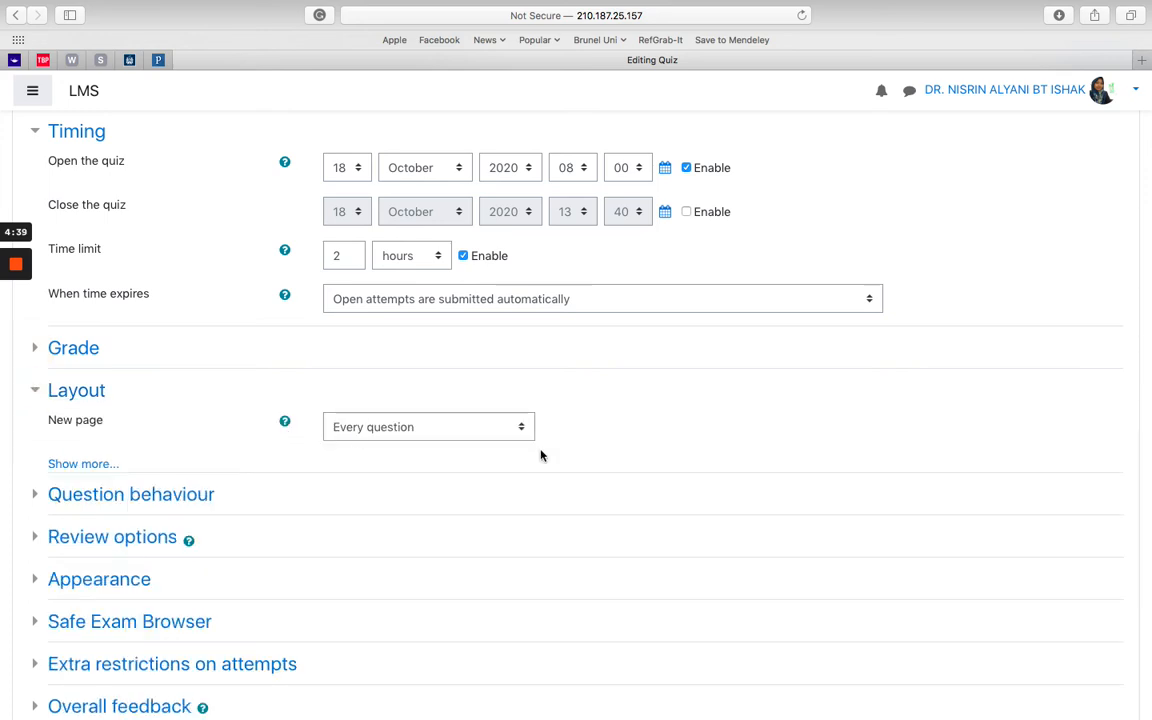
left_click(505, 432)
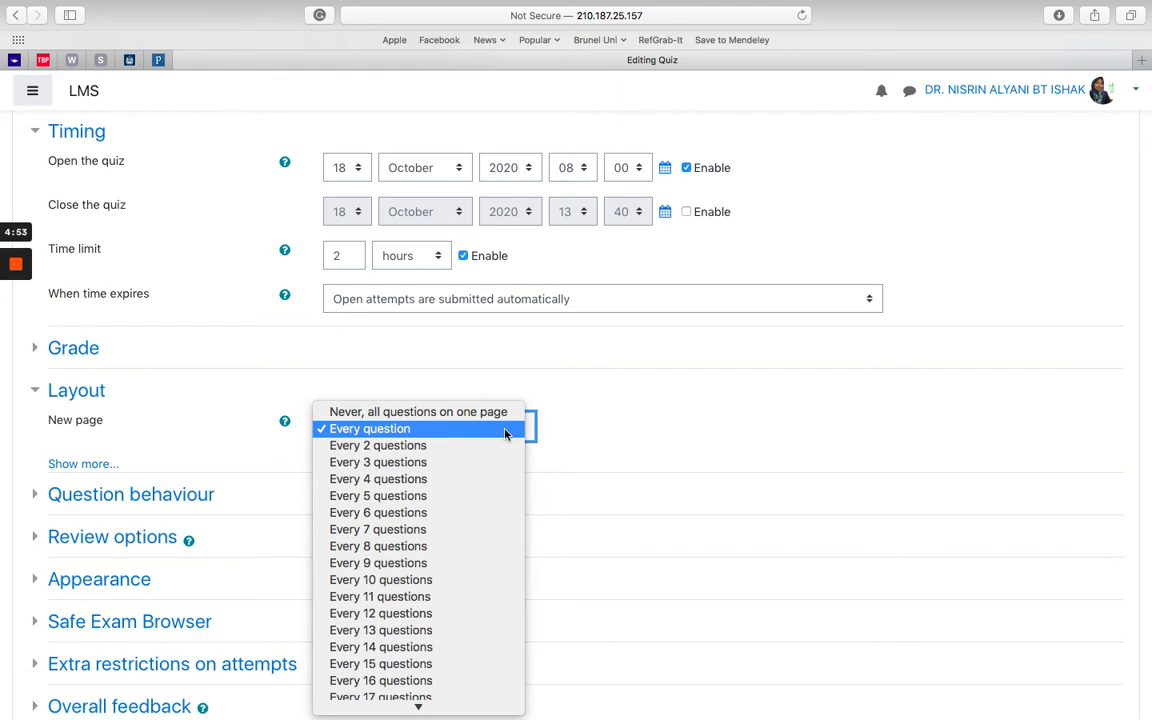
left_click(576, 430)
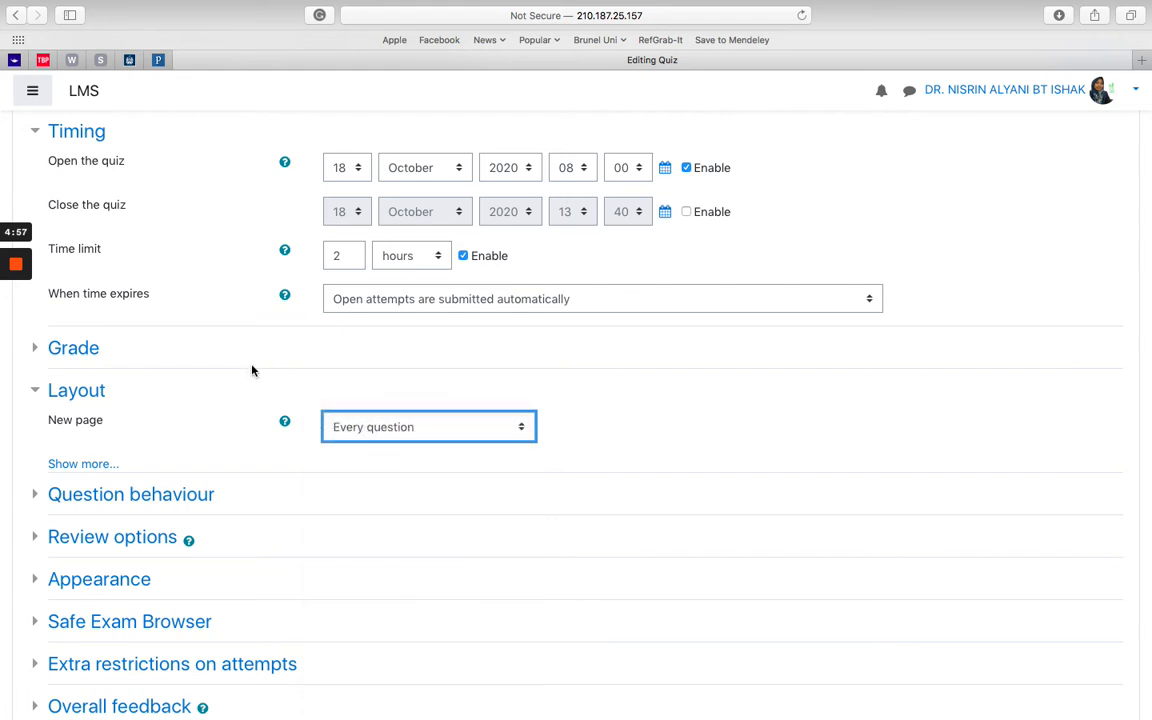
left_click(95, 464)
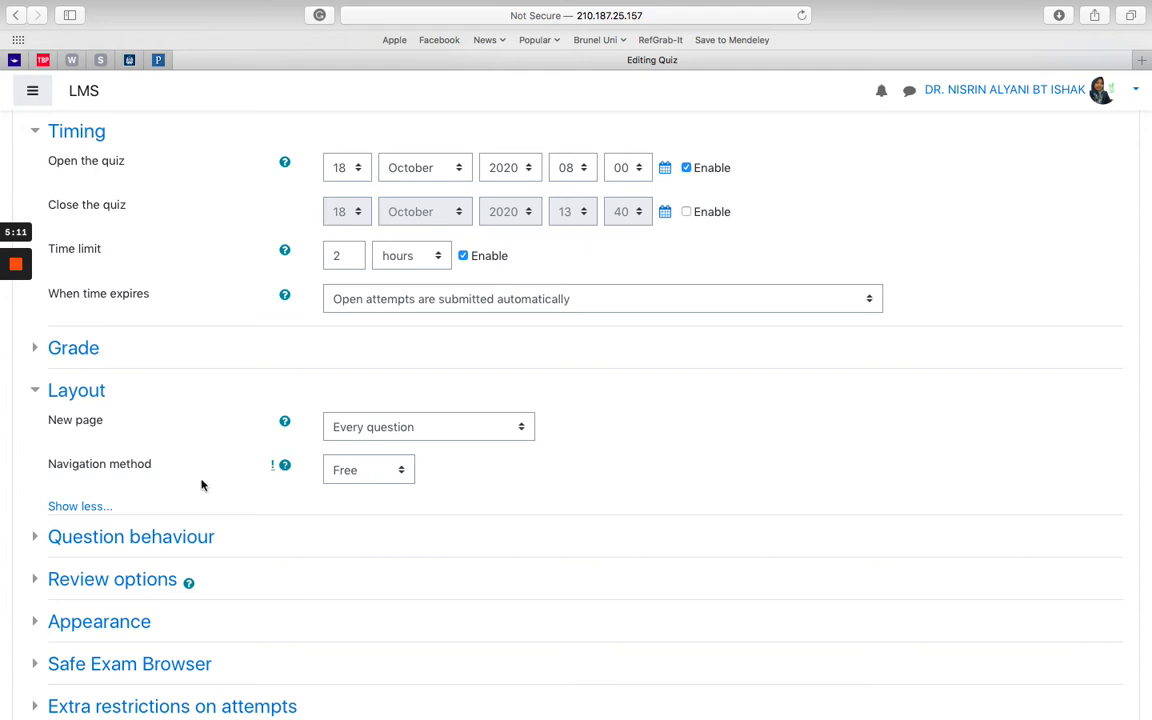
Step: Collapse Layout and review Question behaviour's shuffle Yes and Deferred feedback, leaving them unchanged
left_click(42, 393)
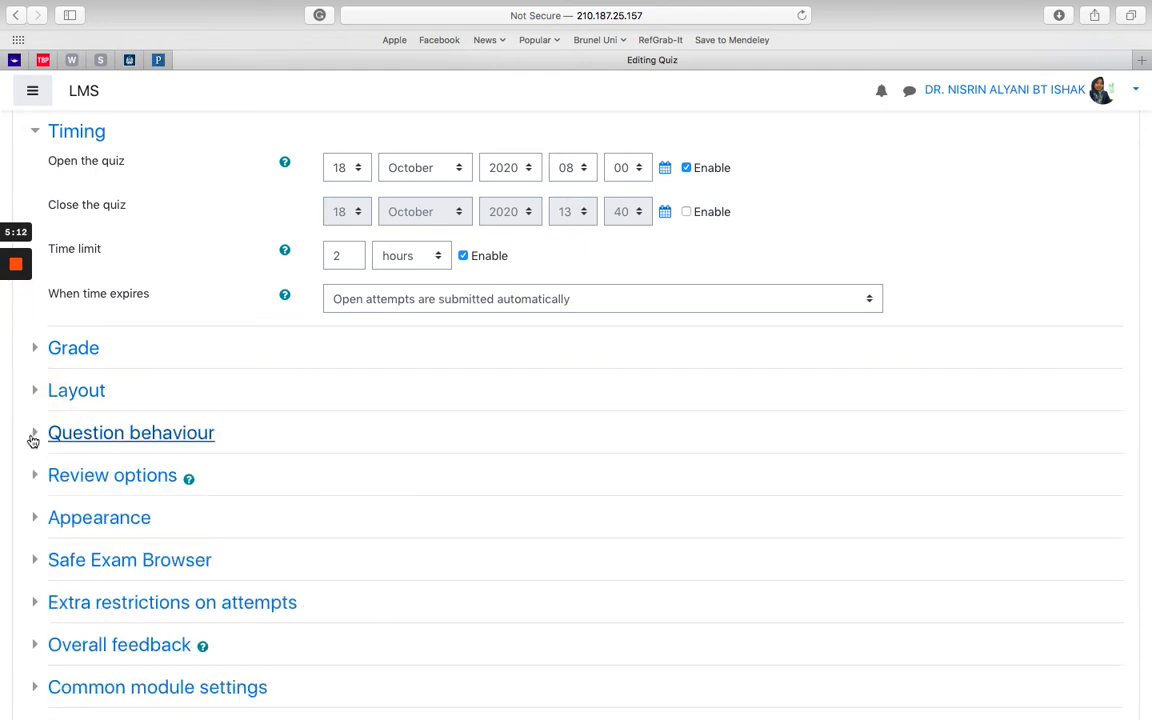
left_click(34, 433)
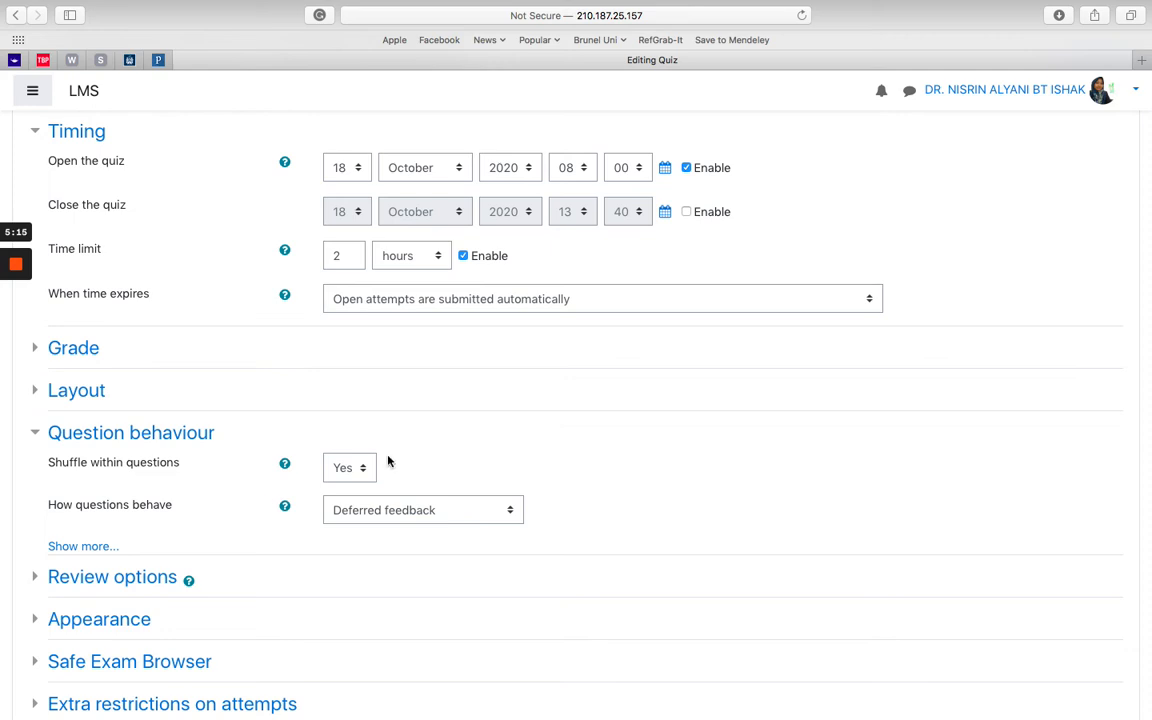
scroll(440, 447, "down", 1)
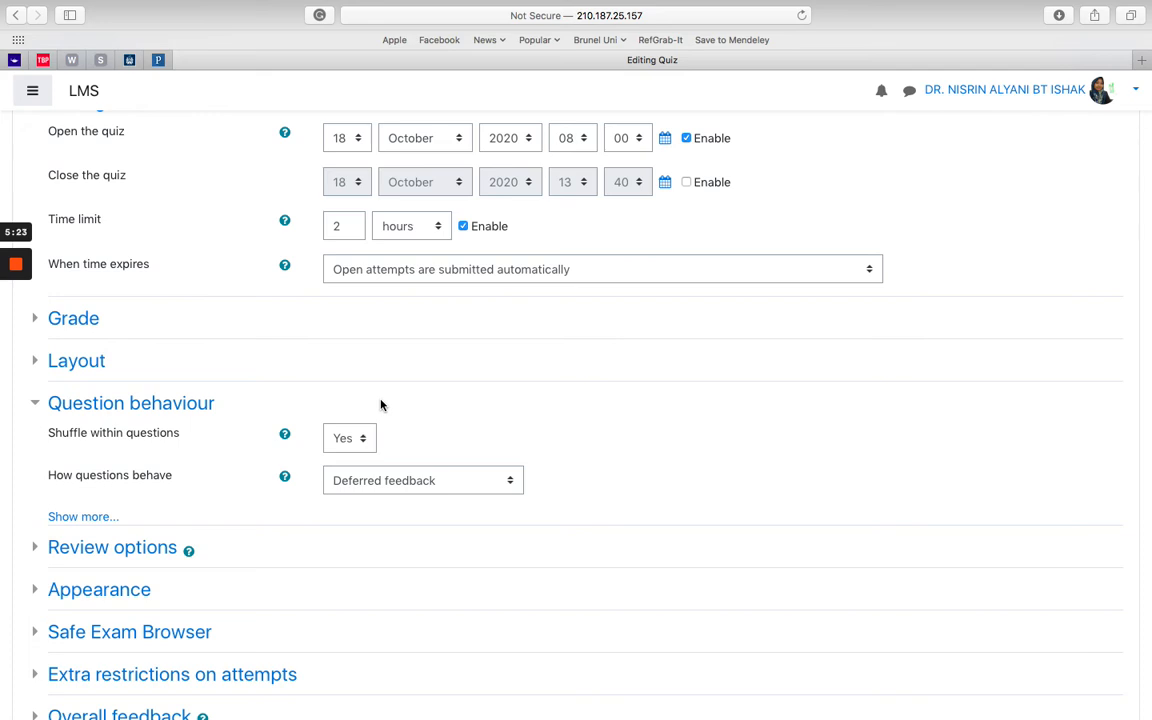
left_click(90, 517)
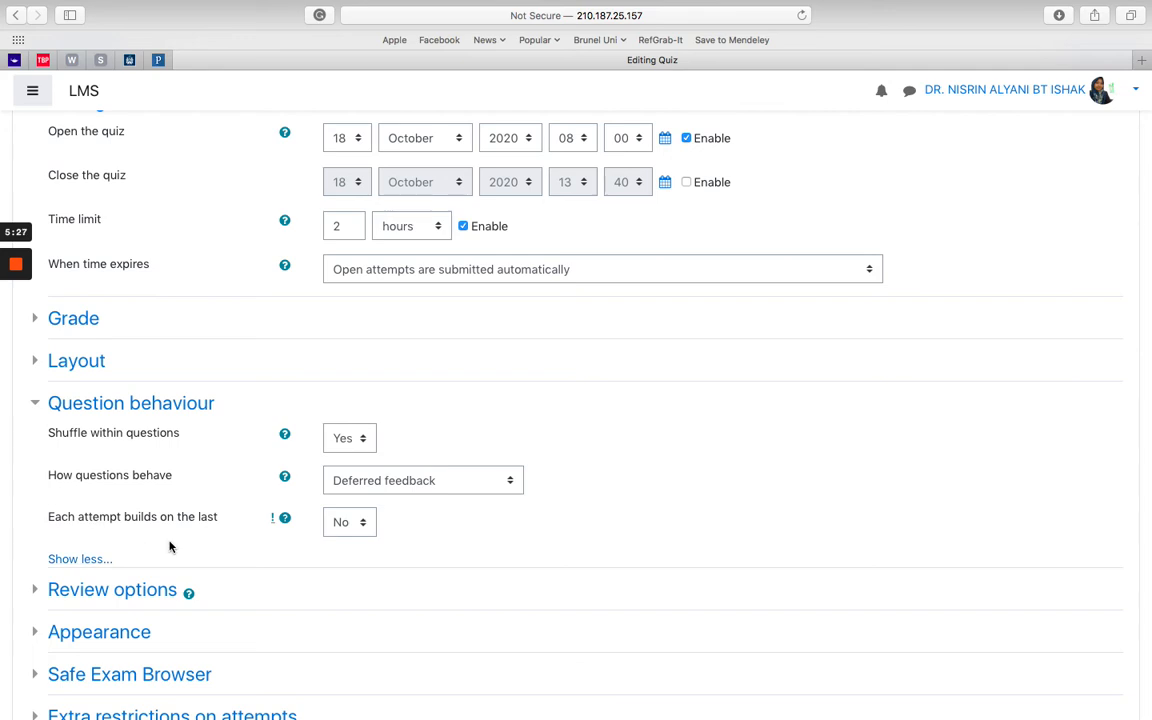
left_click(38, 403)
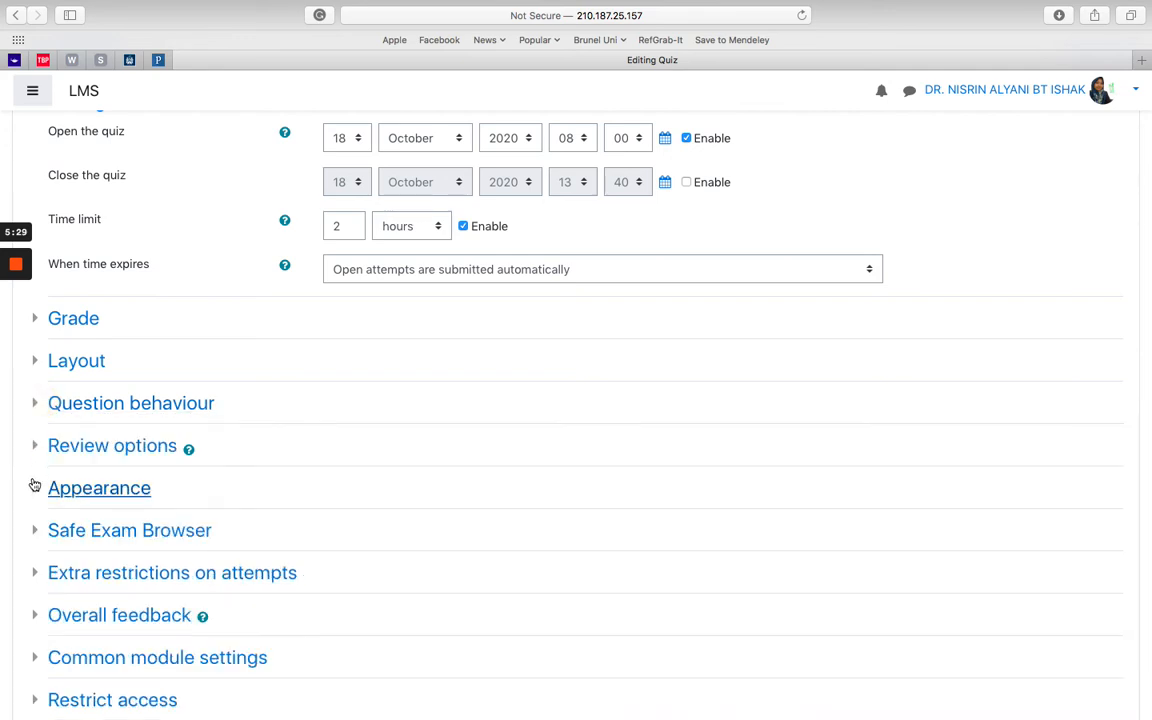
Step: In Review options, keep 'The attempt' ticked for Immediately after and Later while still open
left_click(34, 446)
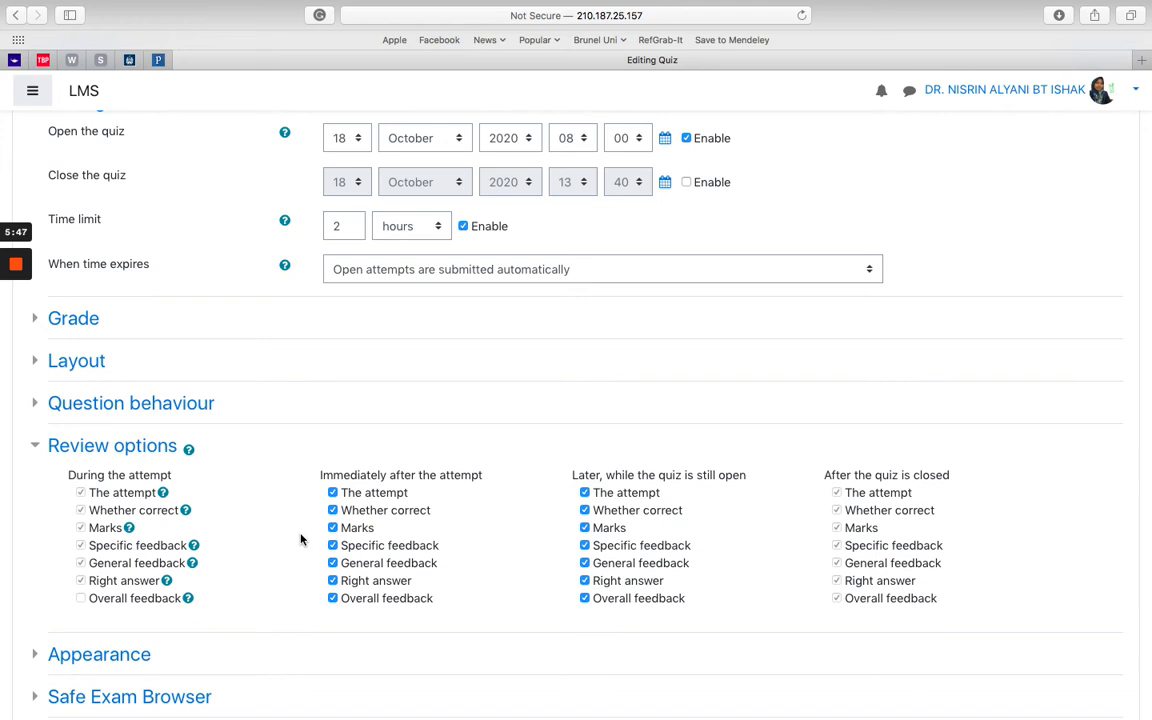
left_click(332, 492)
left_click(334, 527)
left_click(332, 598)
left_click(333, 545)
left_click(585, 492)
left_click(588, 512)
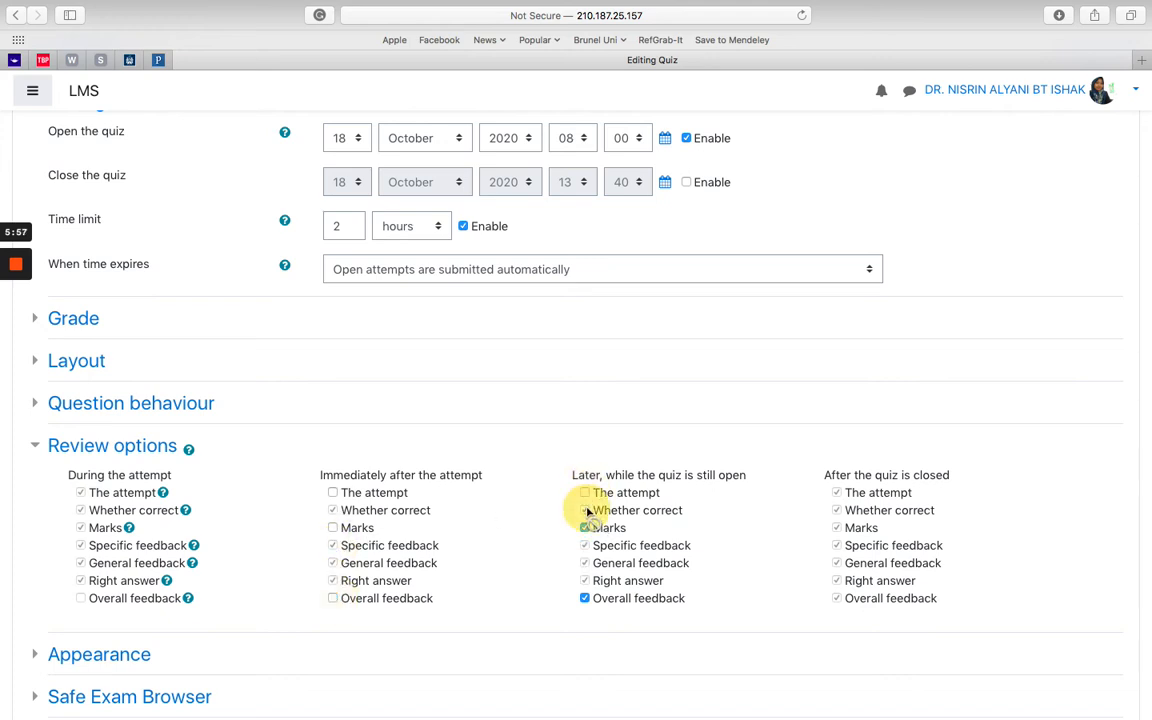
left_click(586, 493)
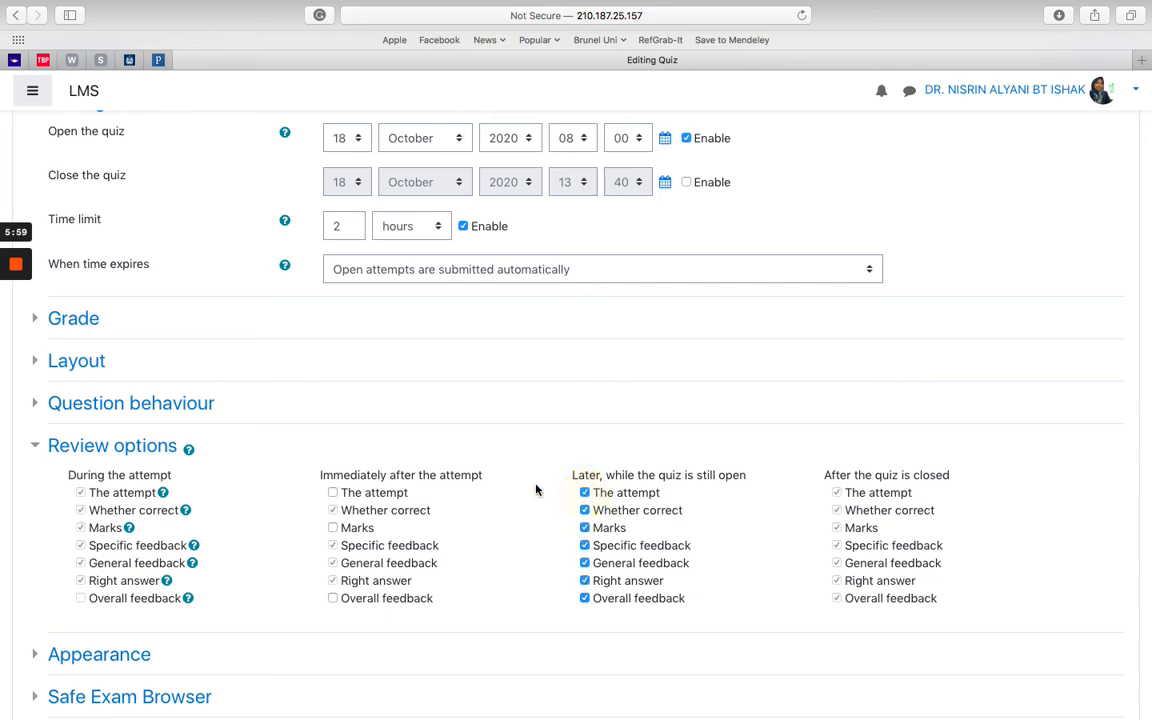
left_click(332, 527)
left_click(333, 493)
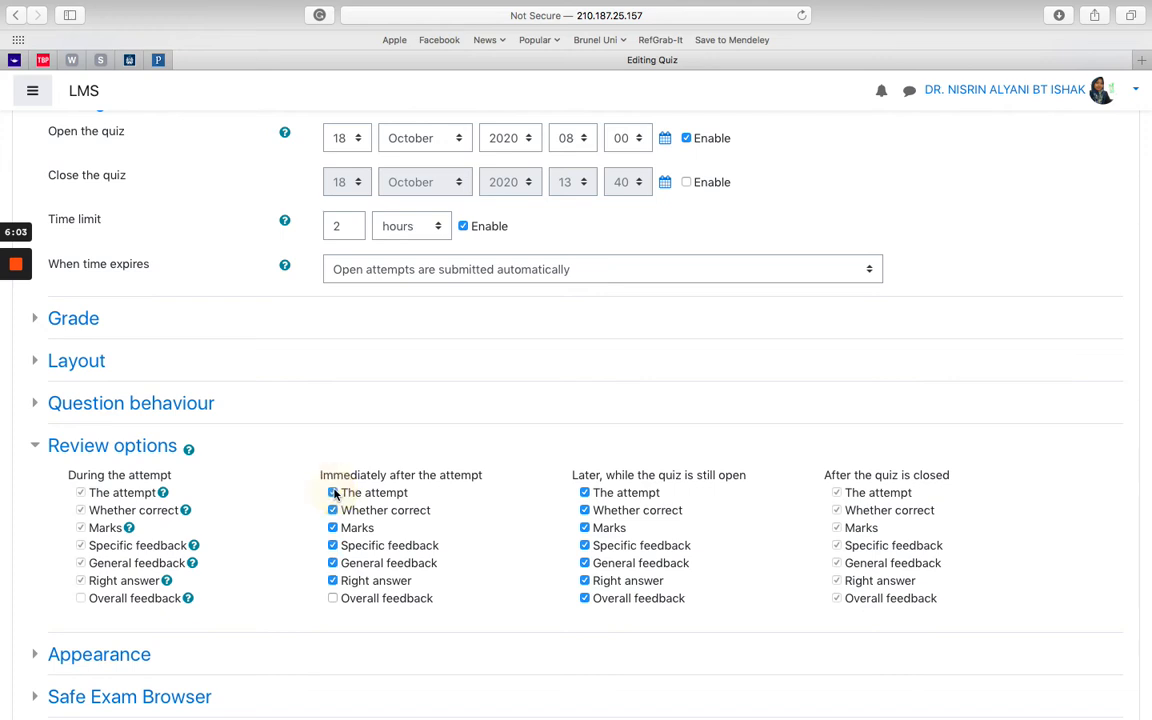
Step: Untick right answer, general and specific feedback, marks and whether correct under Immediately after
left_click(333, 580)
left_click(333, 563)
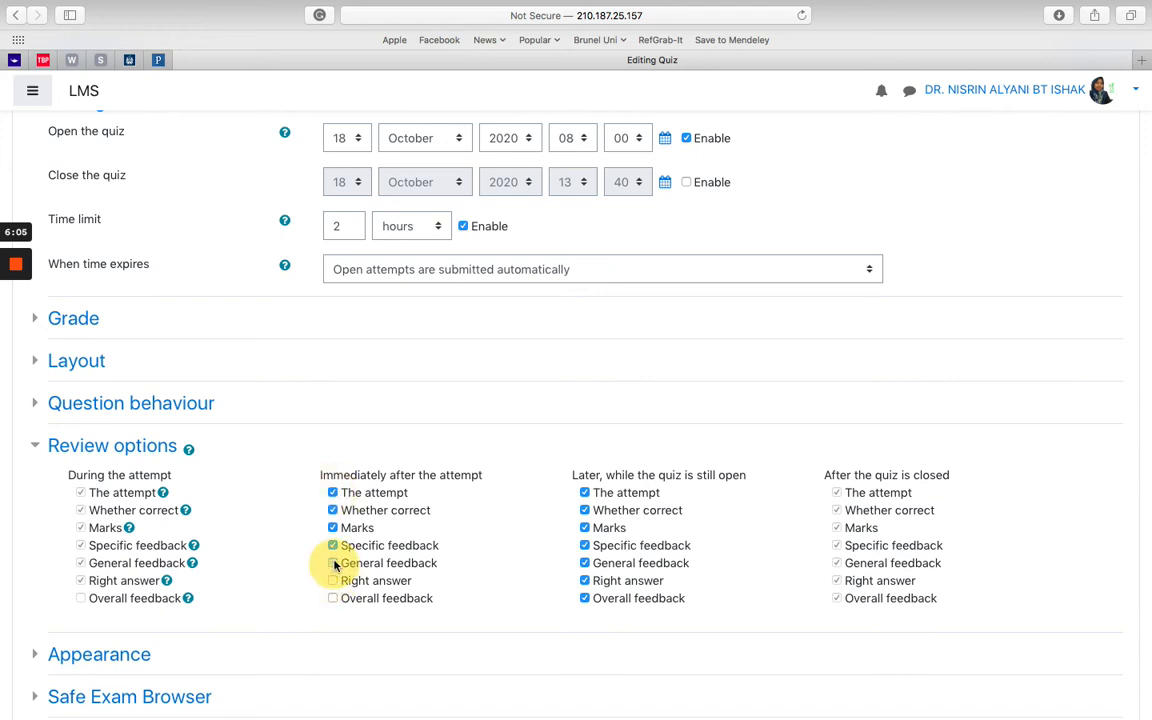
left_click(333, 545)
left_click(333, 528)
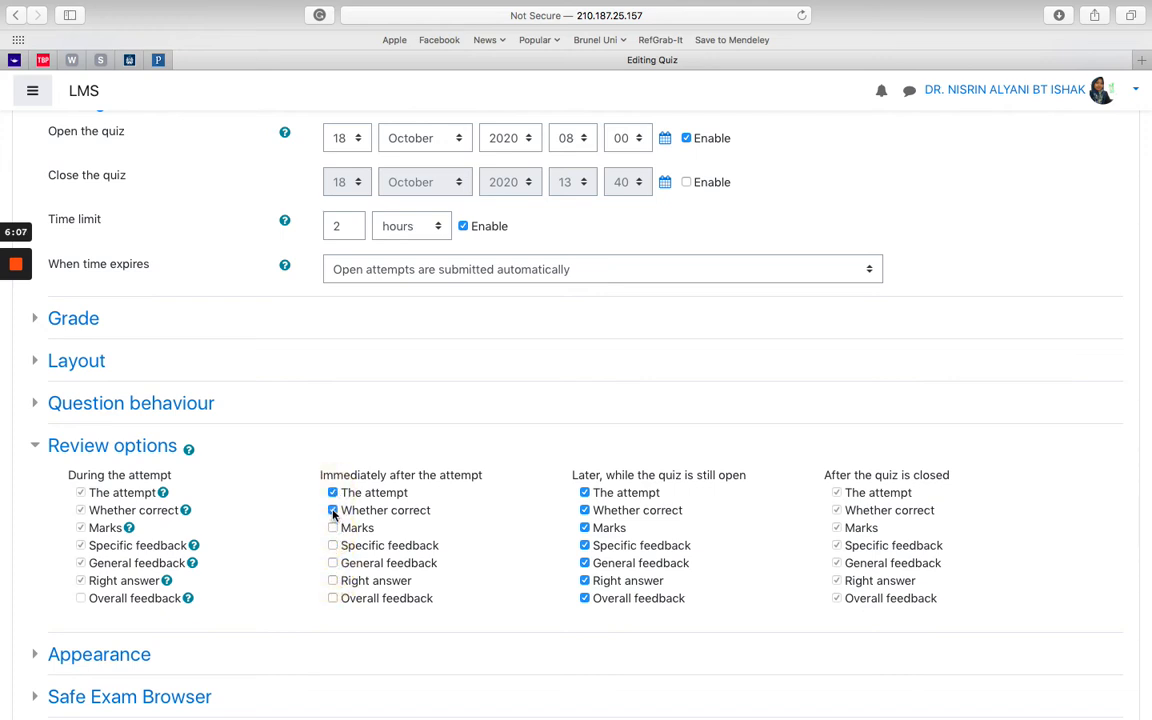
left_click(333, 510)
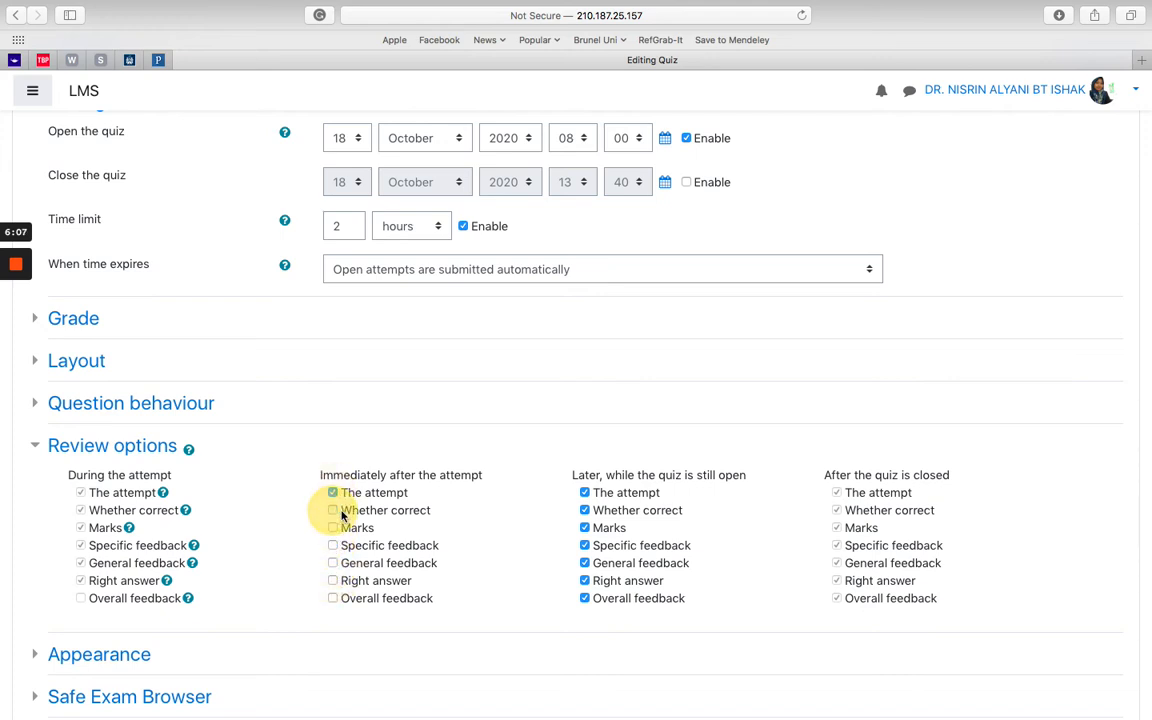
Step: Untick whether correct, marks, feedback, right answer and overall feedback under Later, while still open
left_click(585, 511)
left_click(585, 528)
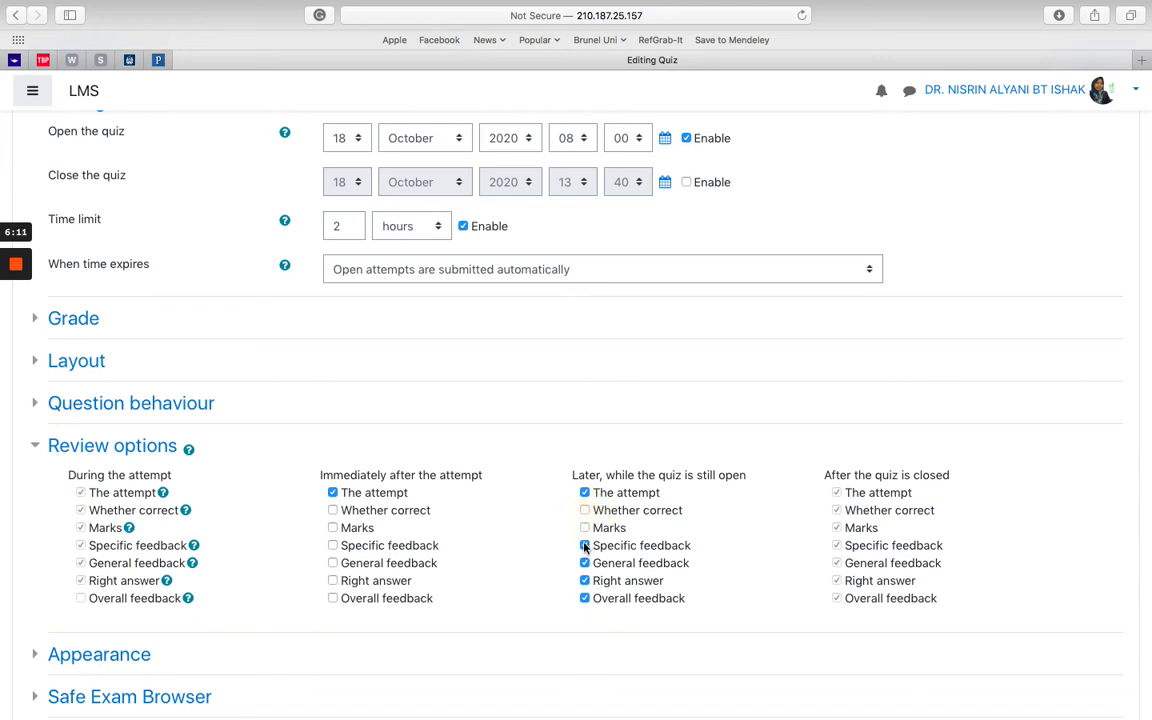
left_click(585, 545)
left_click(585, 563)
left_click(585, 581)
left_click(585, 598)
Step: Move past Review options, Appearance and Safe Exam Browser (left at No) to show Extra restrictions on attempts
left_click(33, 445)
left_click(36, 488)
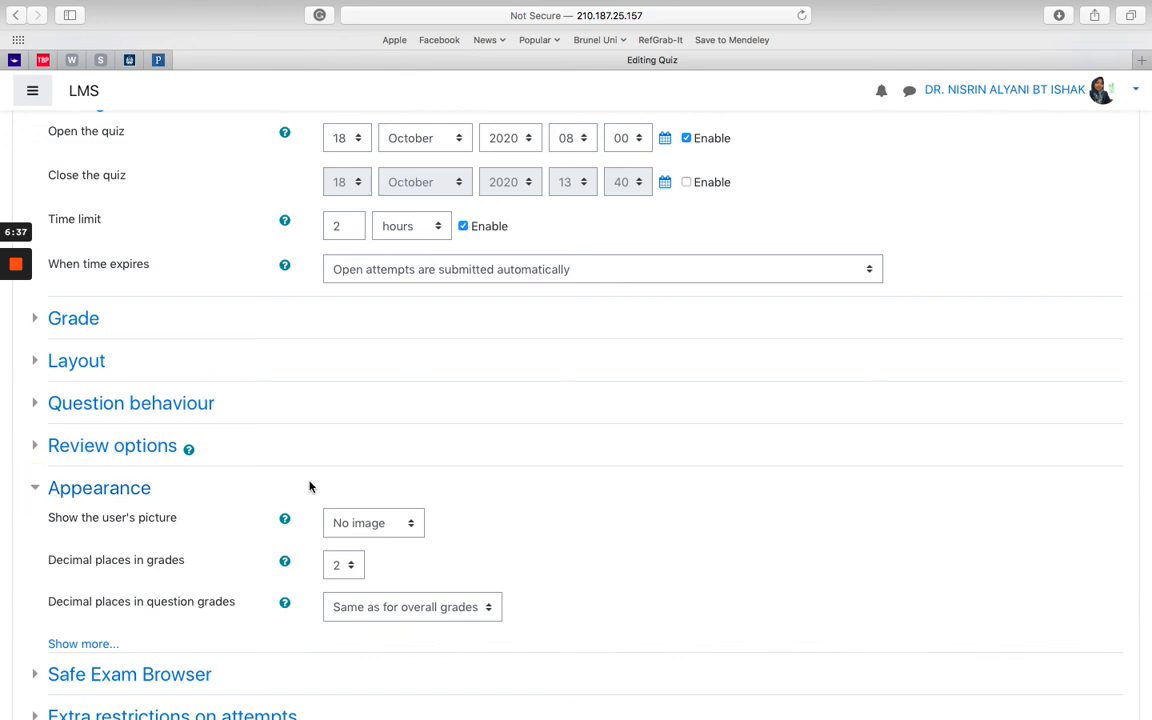
scroll(429, 501, "down", 2)
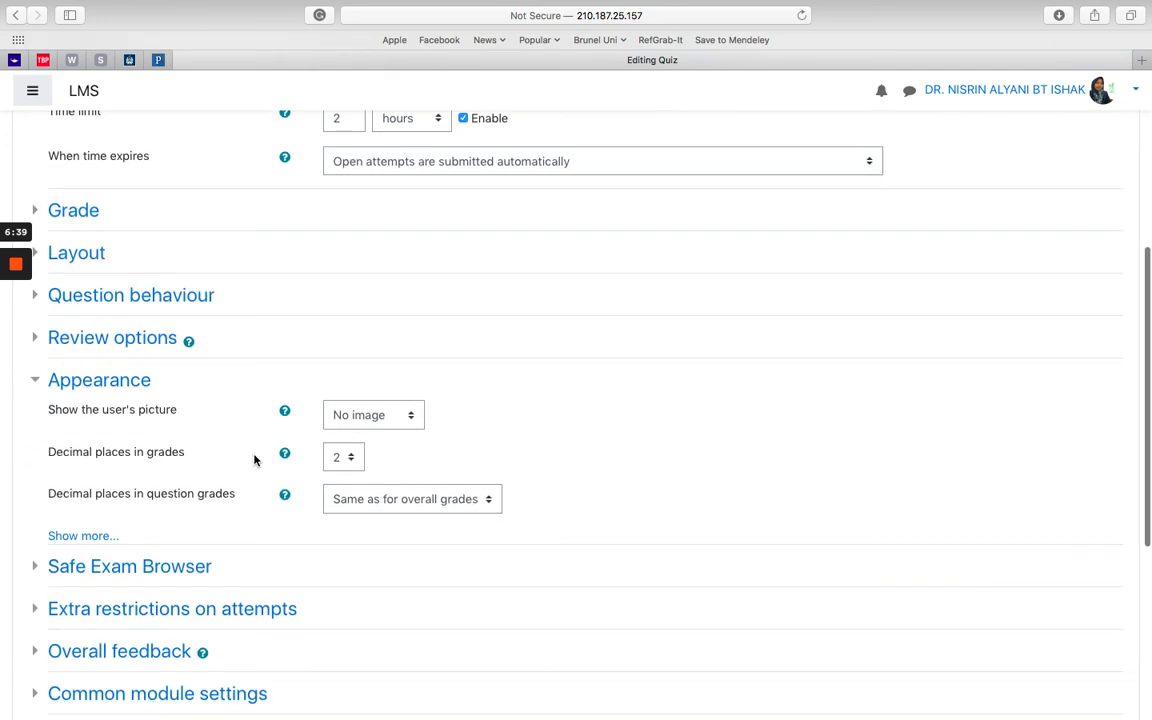
left_click(34, 380)
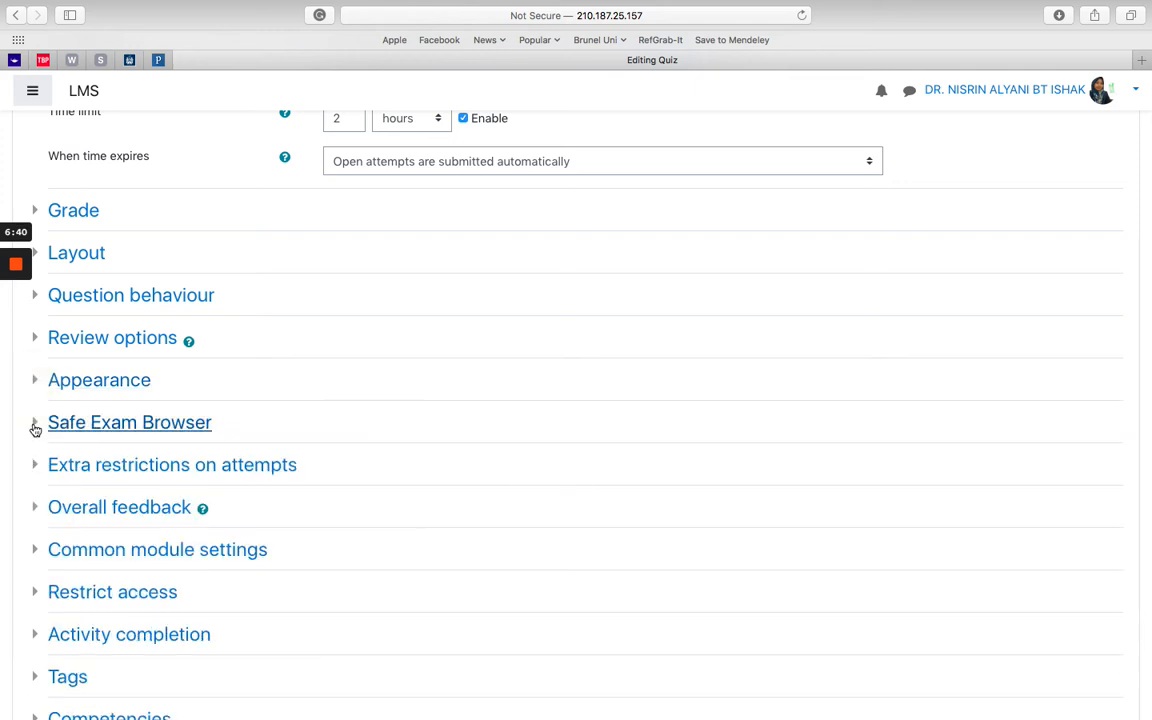
left_click(35, 426)
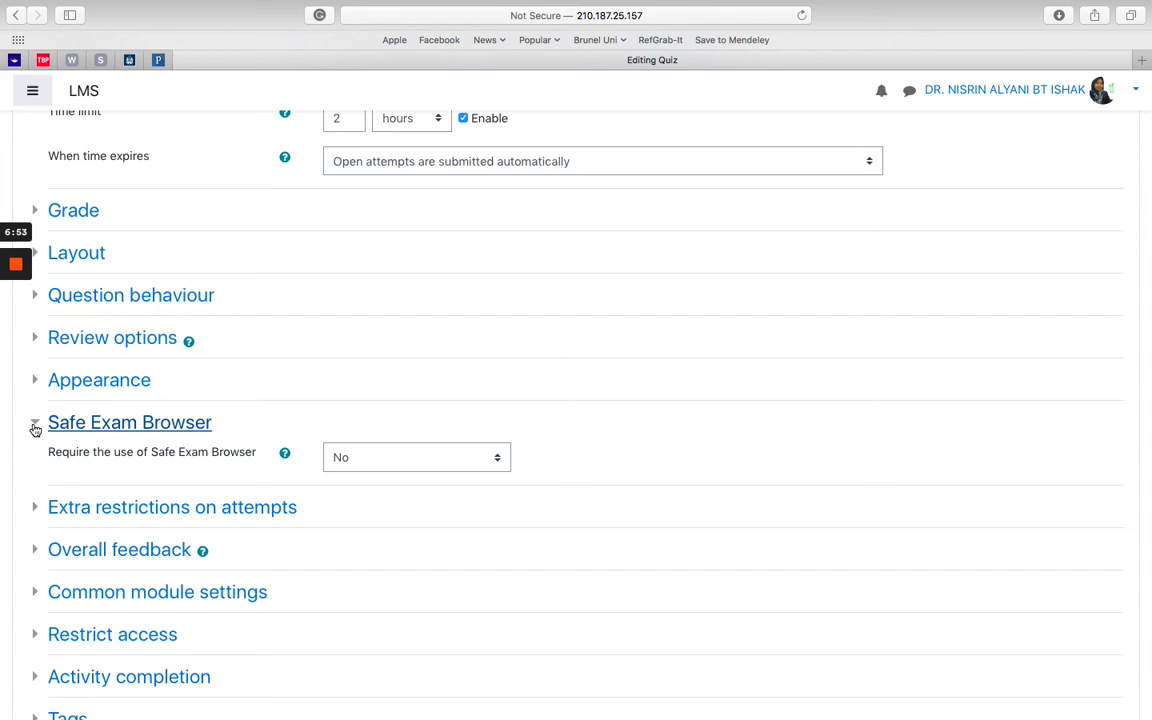
left_click(35, 425)
left_click(35, 466)
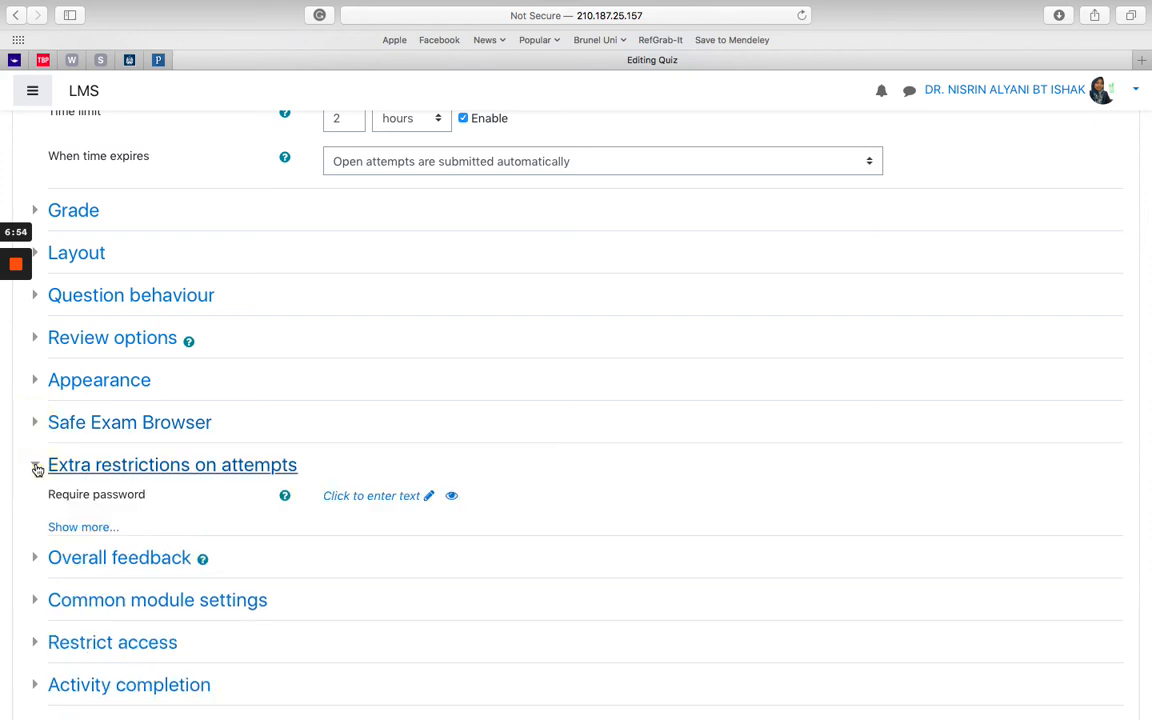
Step: Enter and save the quiz access password under Require password, then reveal it
left_click(430, 497)
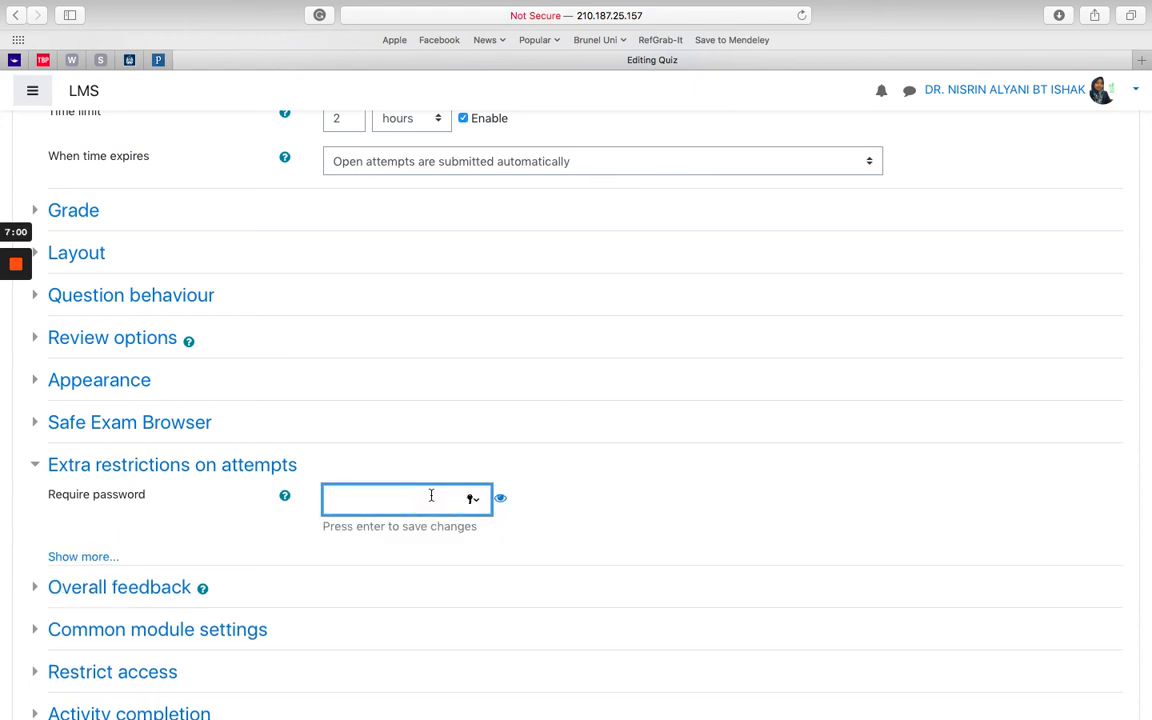
left_click(500, 500)
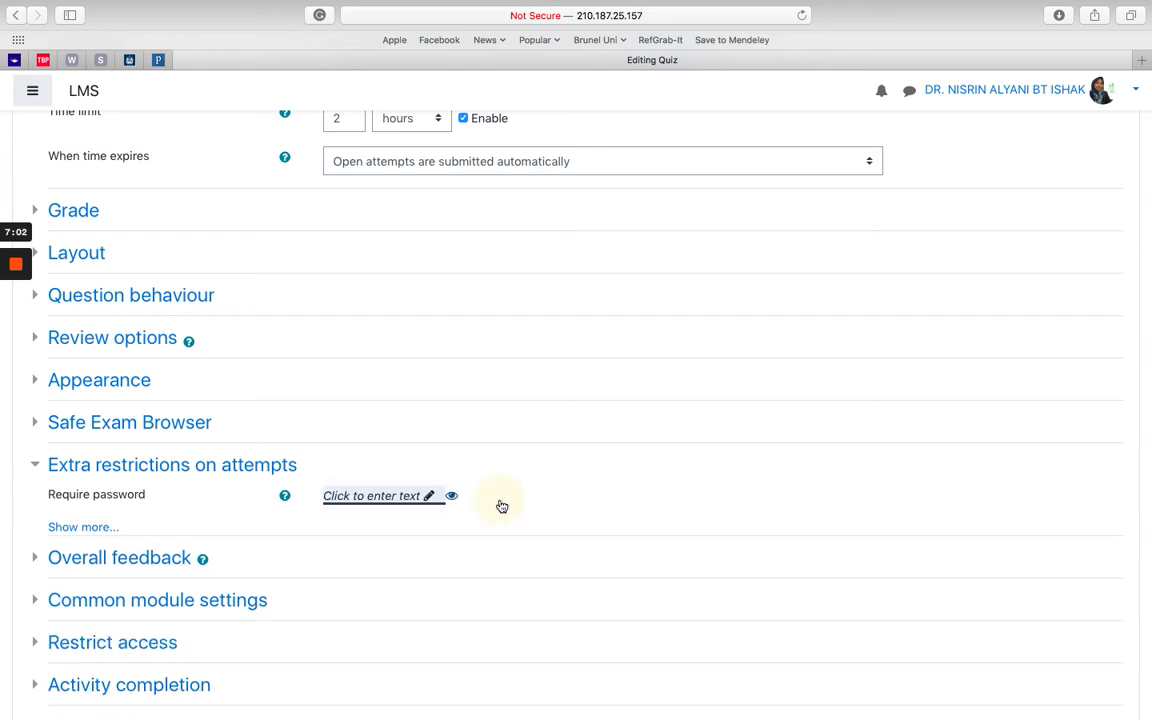
left_click(432, 497)
type("1234")
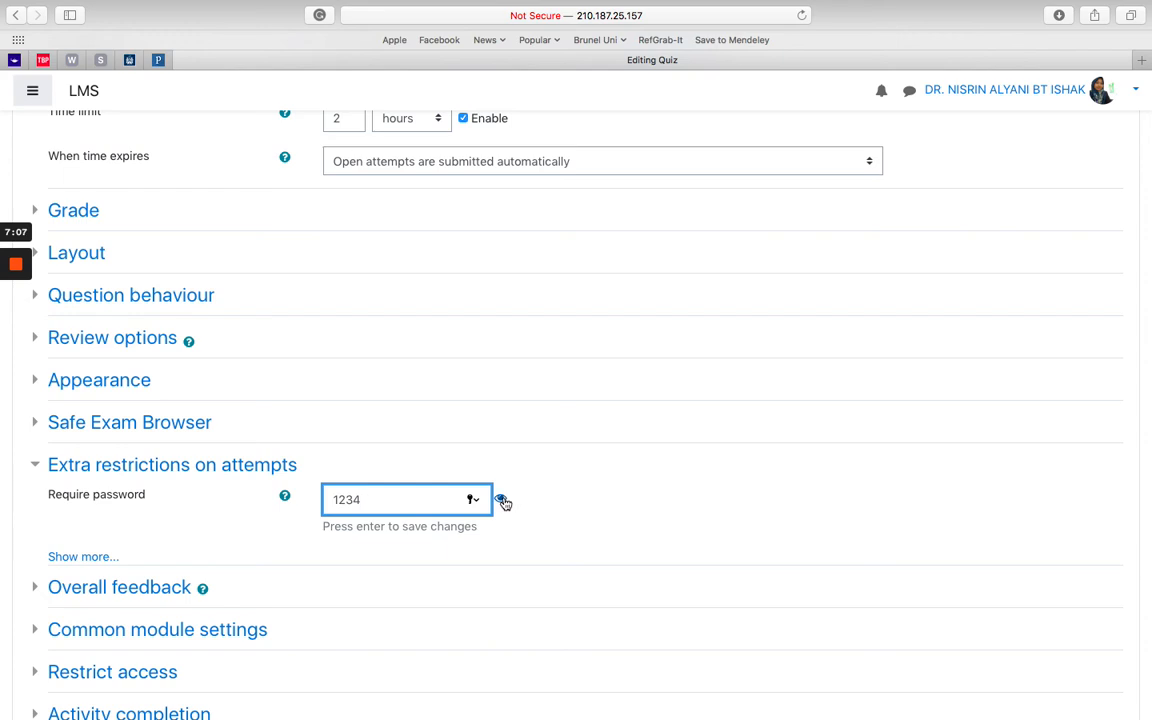
left_click(502, 499)
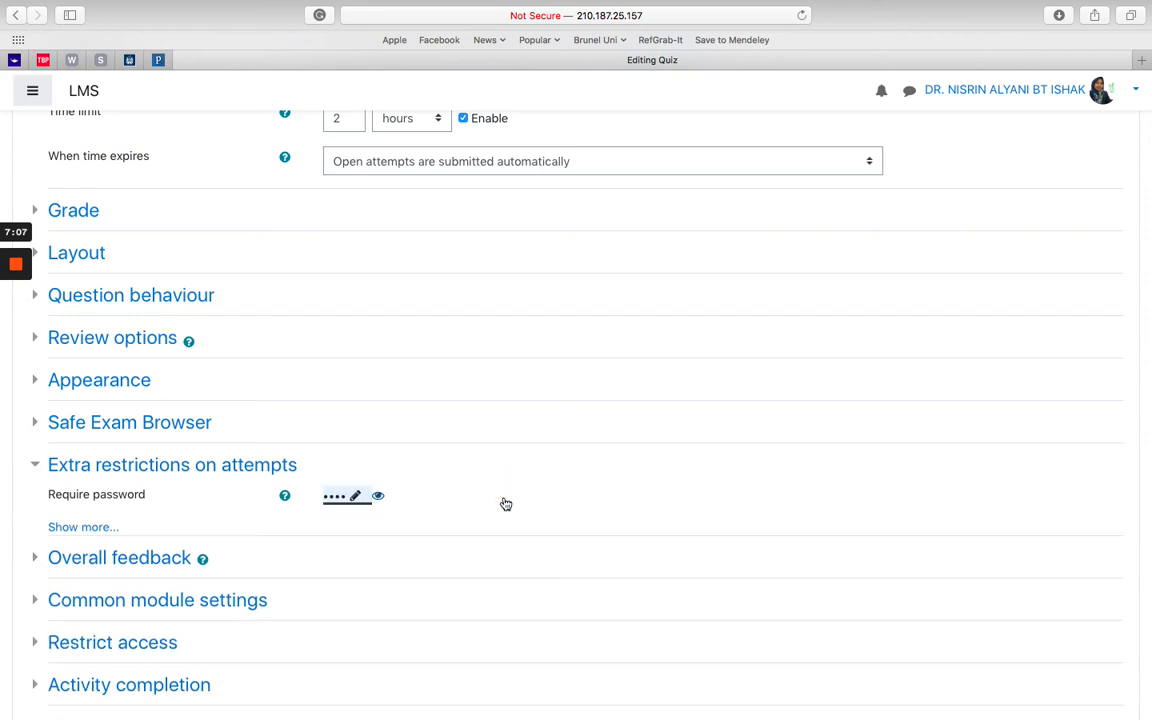
left_click(380, 497)
left_click(37, 559)
Step: Glance over Overall feedback and Common module settings, then show Restrict access, currently None
scroll(167, 609, "down", 5)
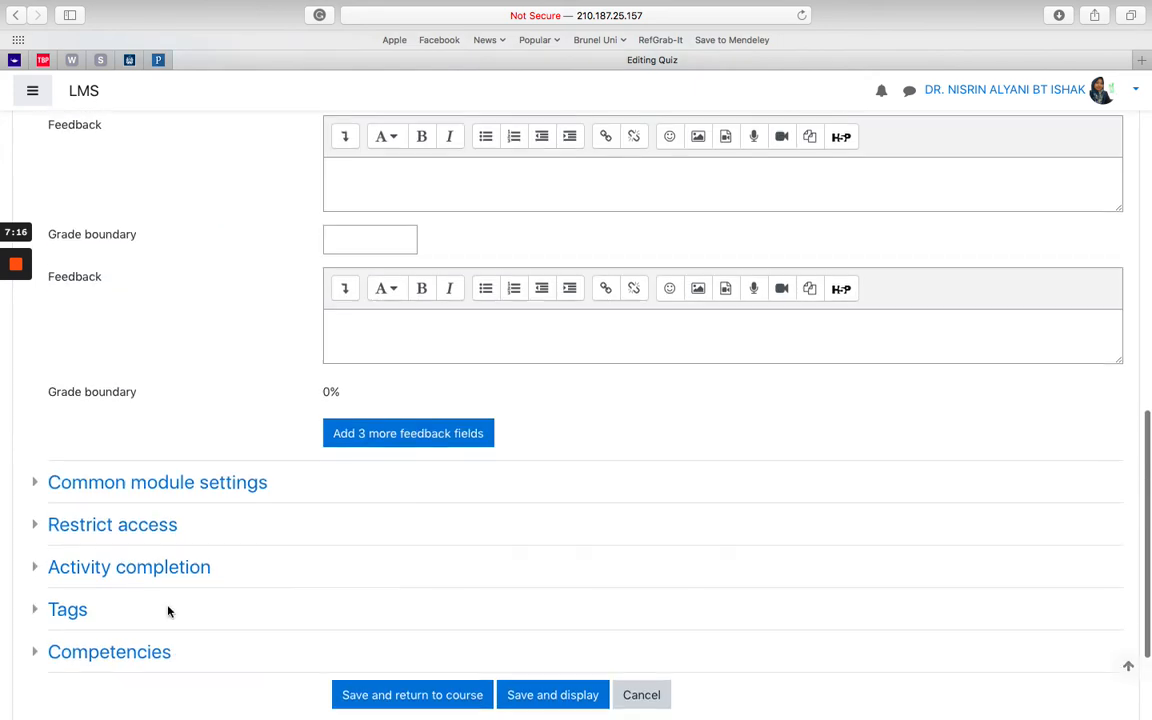
scroll(167, 609, "up", 2)
scroll(167, 609, "up", 2)
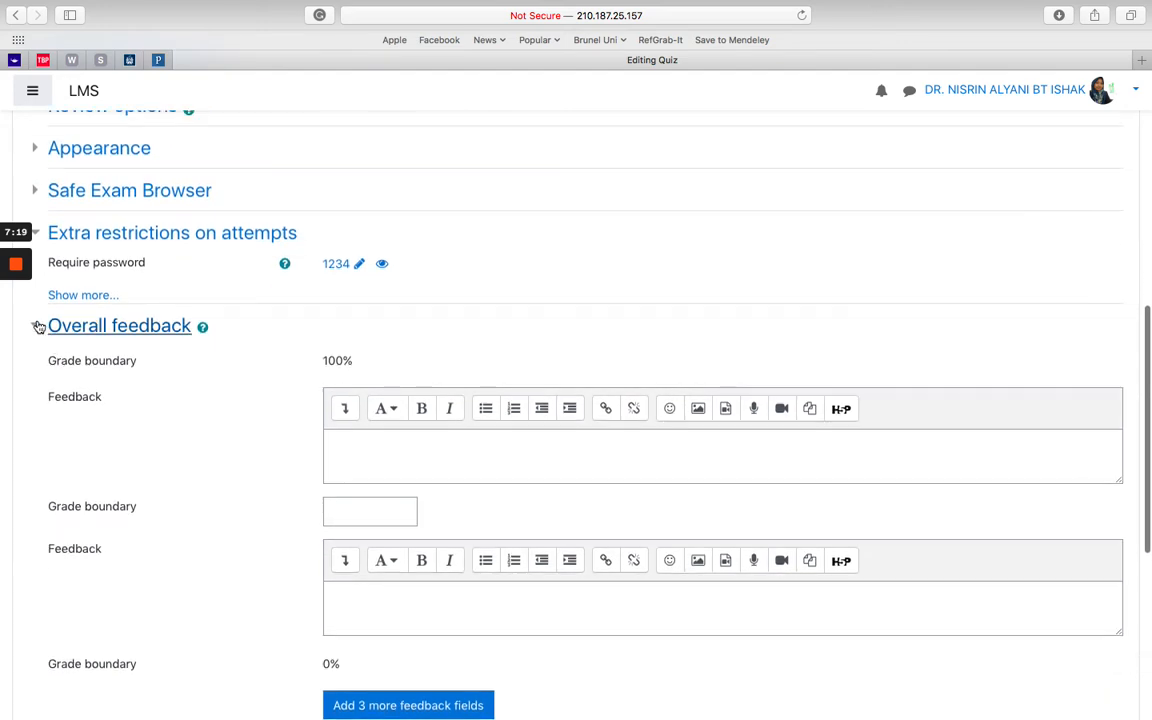
left_click(40, 327)
left_click(37, 368)
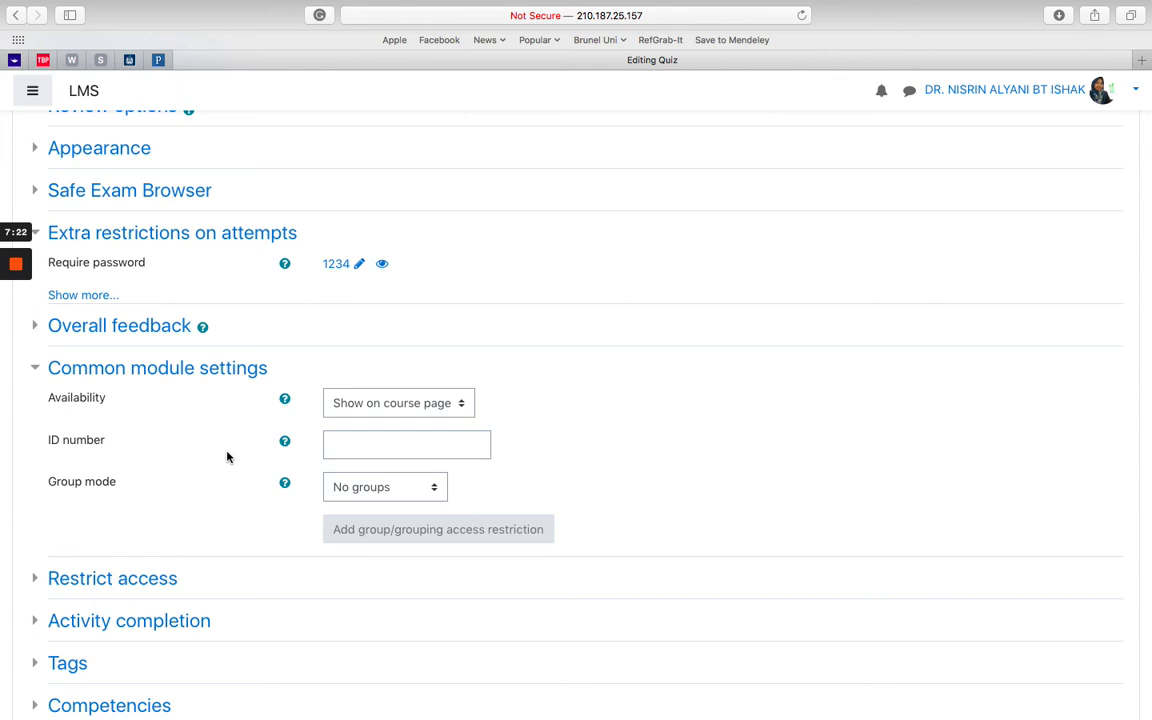
left_click(38, 368)
left_click(38, 418)
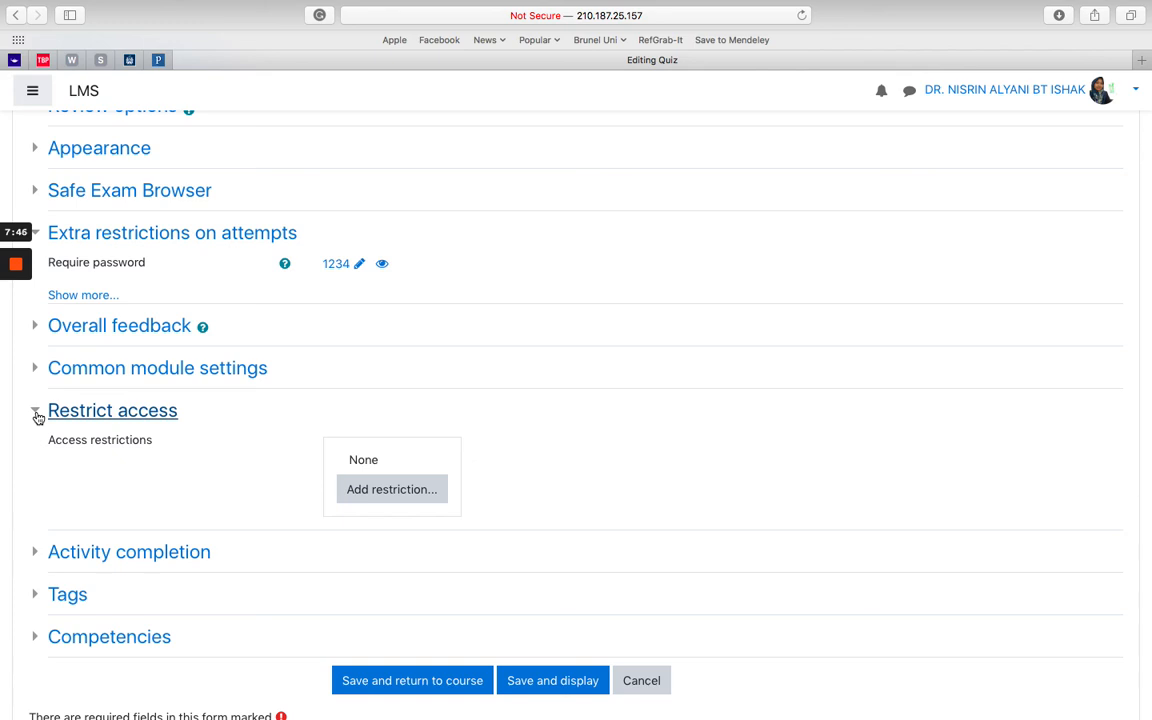
Step: Cancel adding any access restriction and show Activity completion, set to manual marking by students
left_click(400, 489)
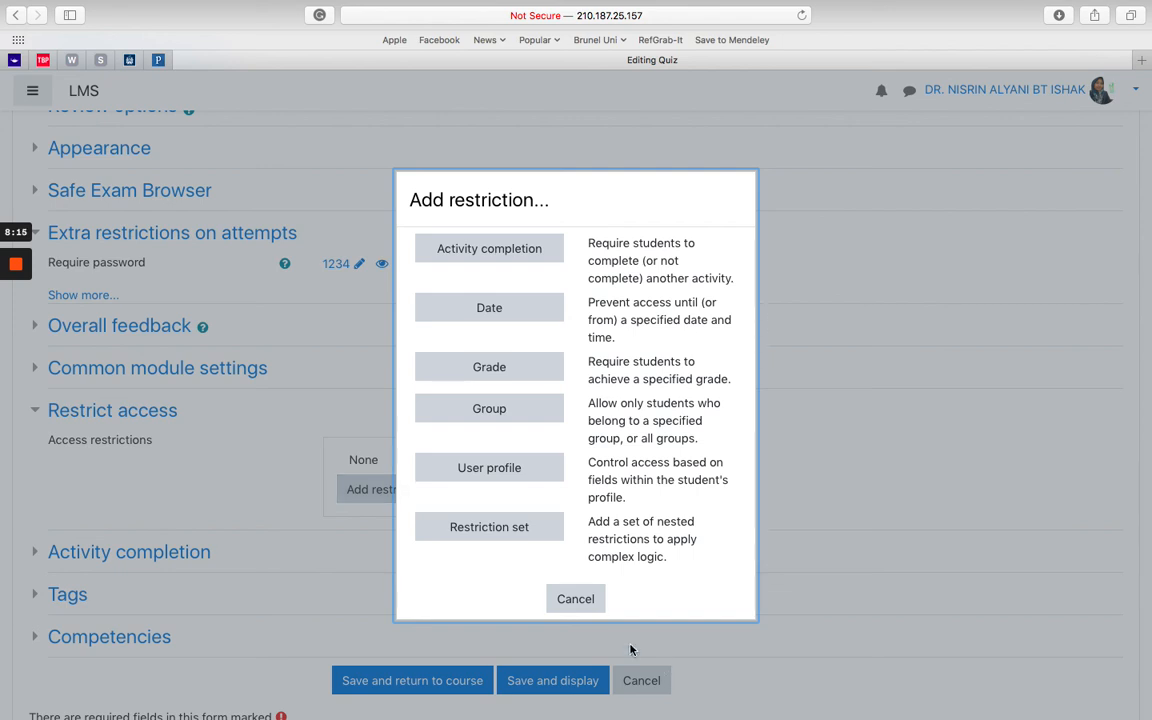
left_click(578, 598)
left_click(33, 551)
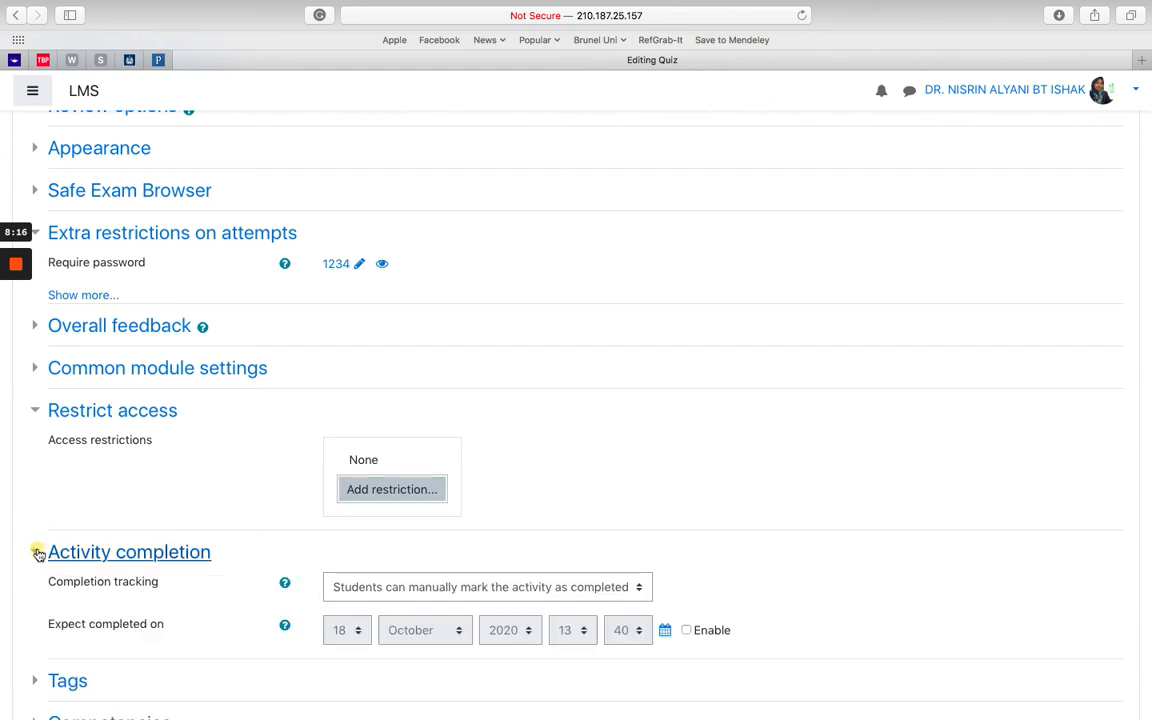
scroll(231, 579, "down", 5)
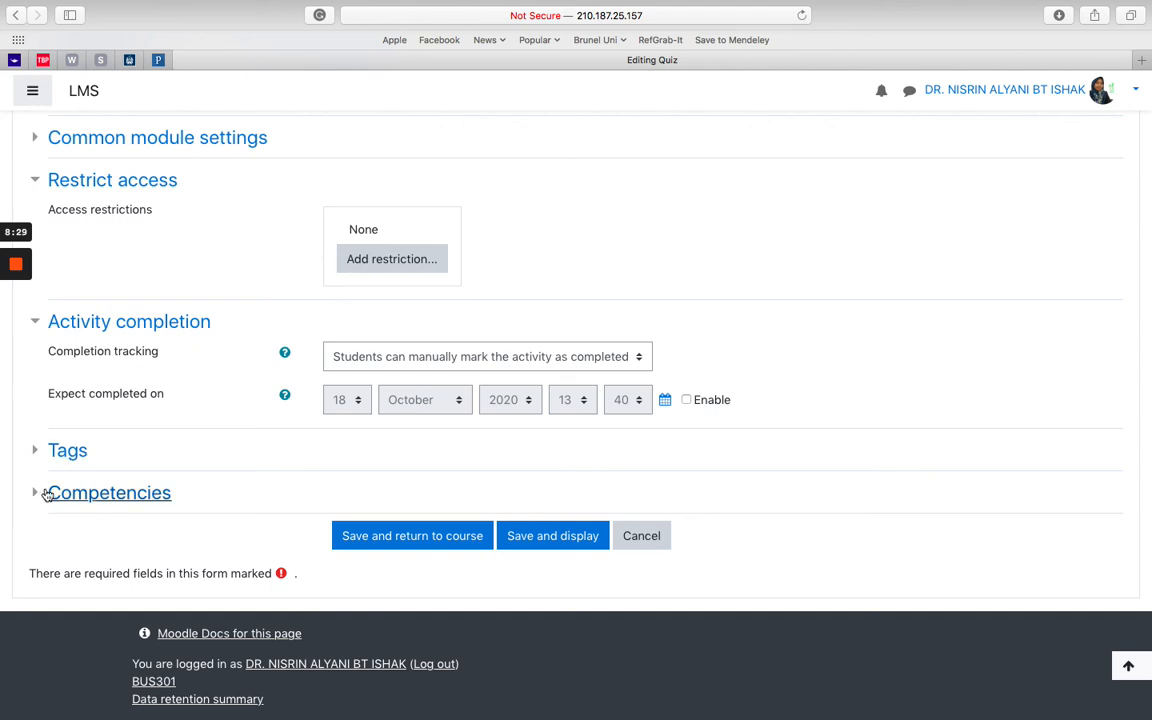
Step: Save and display the Final Exam 0720 quiz, then open its empty question editing page
left_click(540, 537)
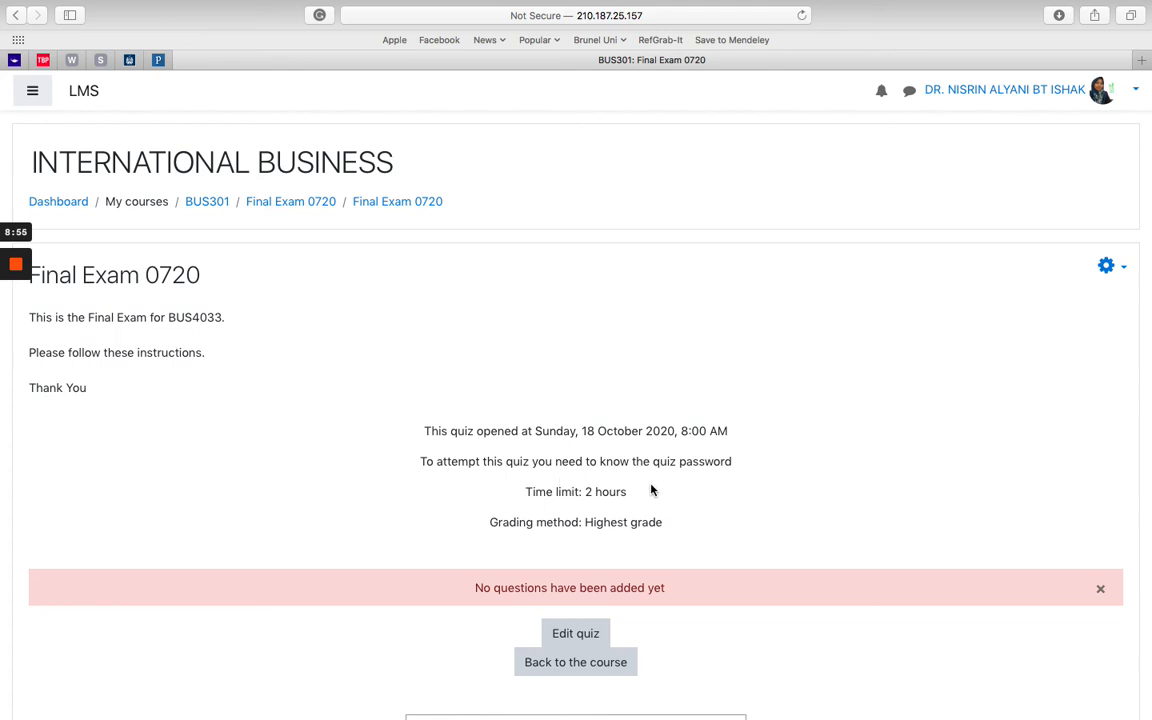
left_click(577, 637)
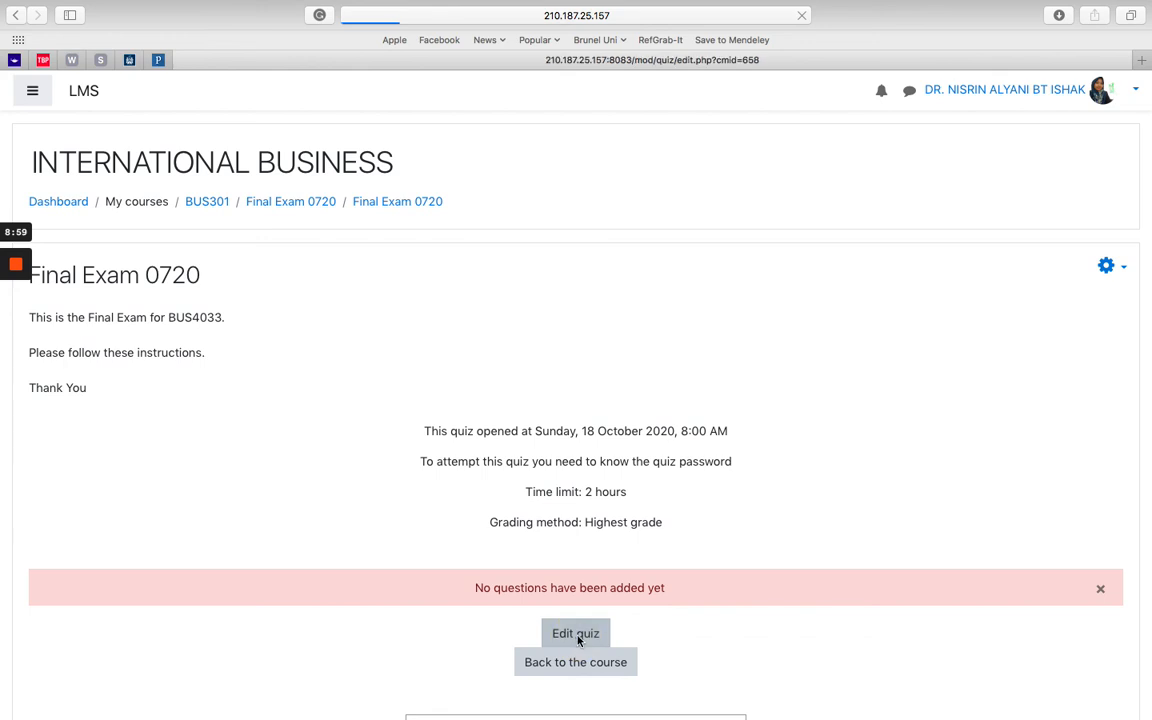